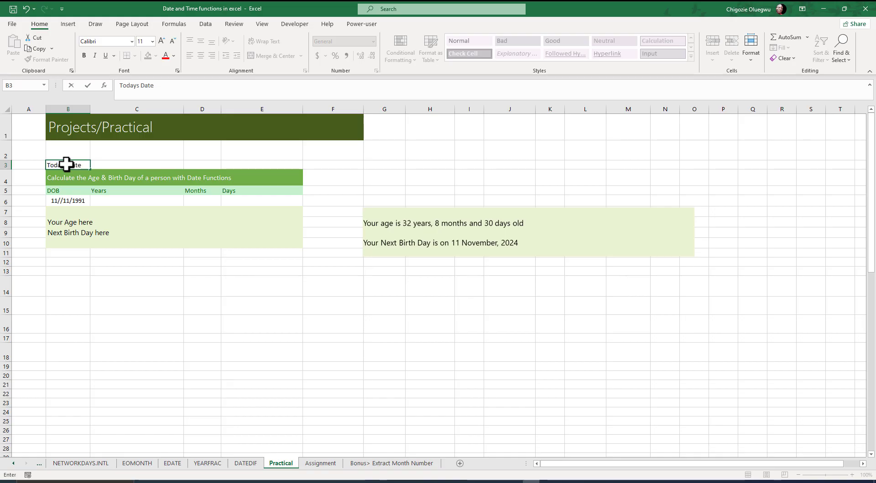
# Enter the formula =TODAY() in cell C3, beside the Todays Date label
pyautogui.click(119, 165)
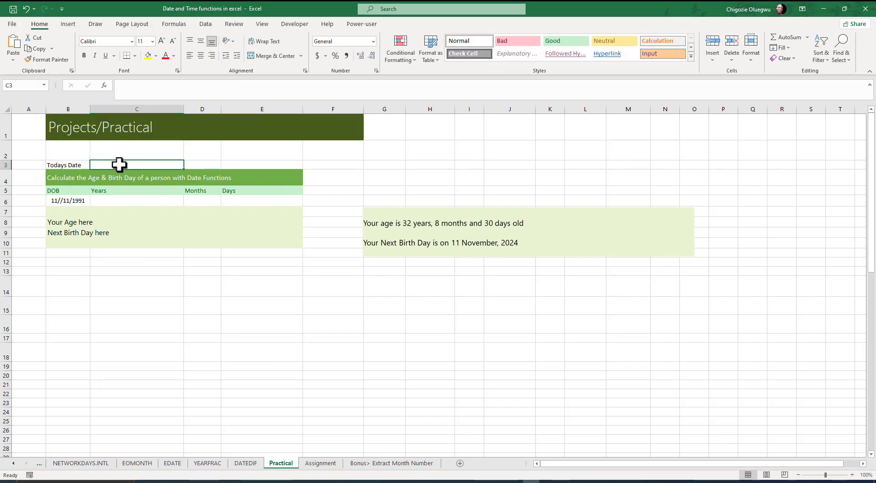
pyautogui.write('+')
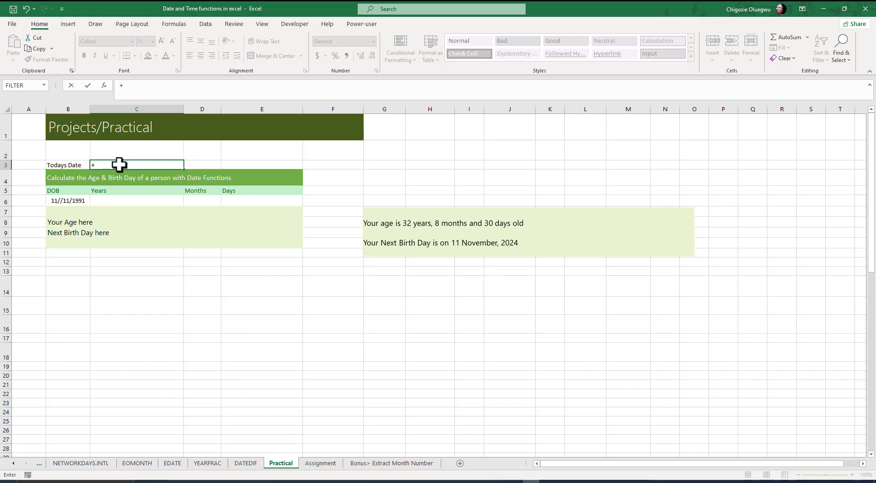
pyautogui.press('BackSpace')
pyautogui.write('=TODAY()')
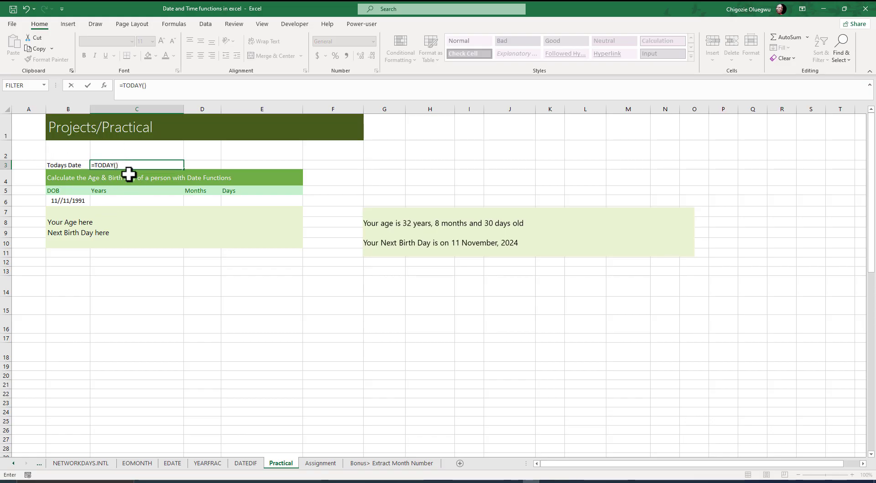
pyautogui.press('Return')
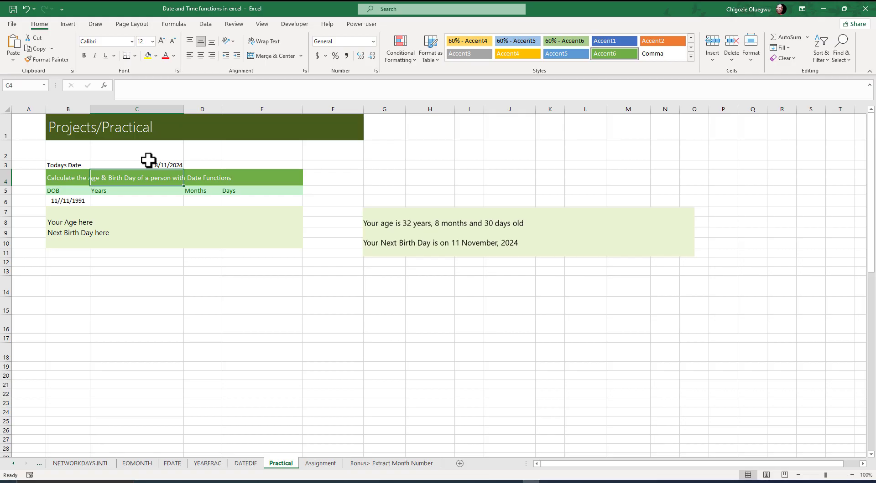
# Centre the date horizontally in cell C3
pyautogui.click(130, 165)
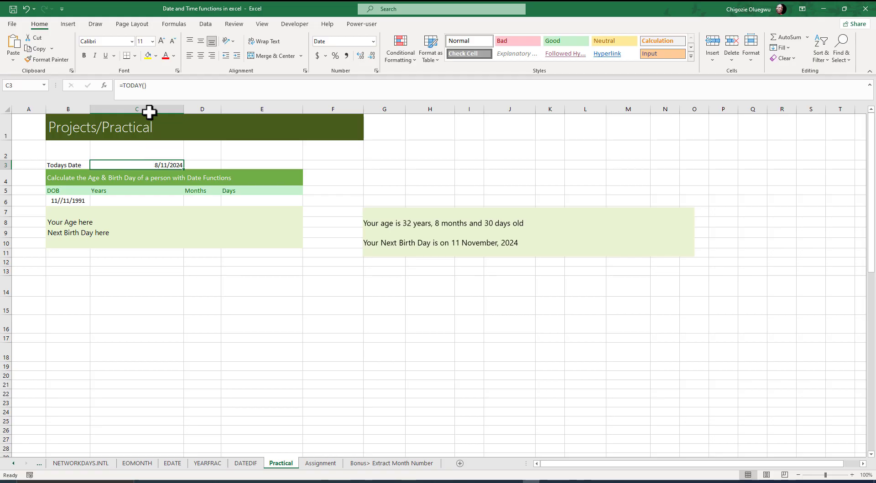
pyautogui.click(200, 55)
pyautogui.click(137, 253)
pyautogui.click(74, 164)
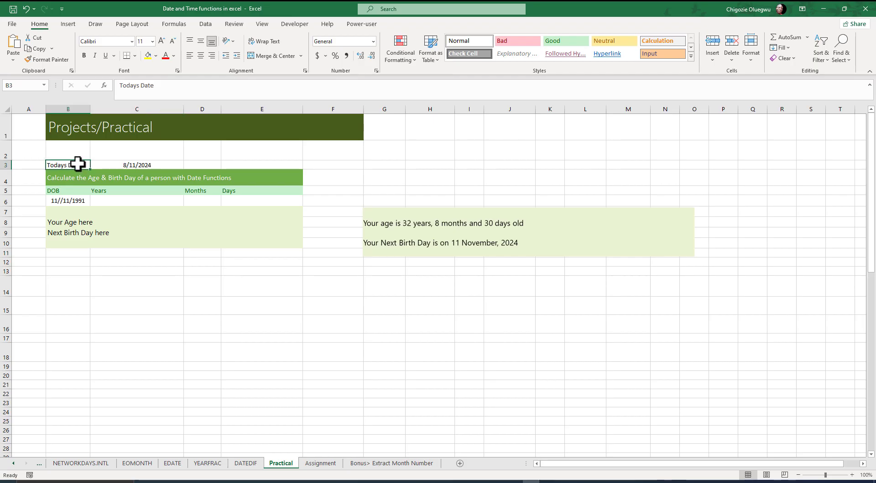
# Calculate the full years of age in cell C6 with the formula =DATEDIF(B6,TODAY(),"Y")
pyautogui.click(114, 199)
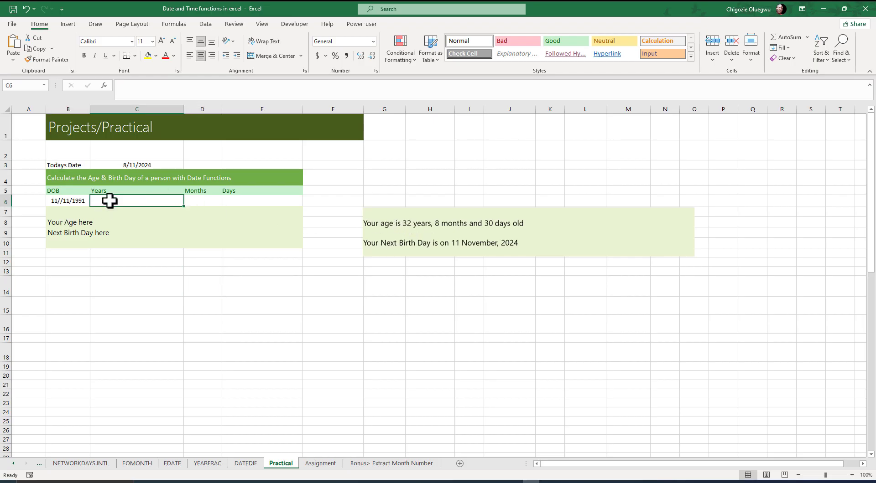
pyautogui.click(203, 197)
pyautogui.click(254, 199)
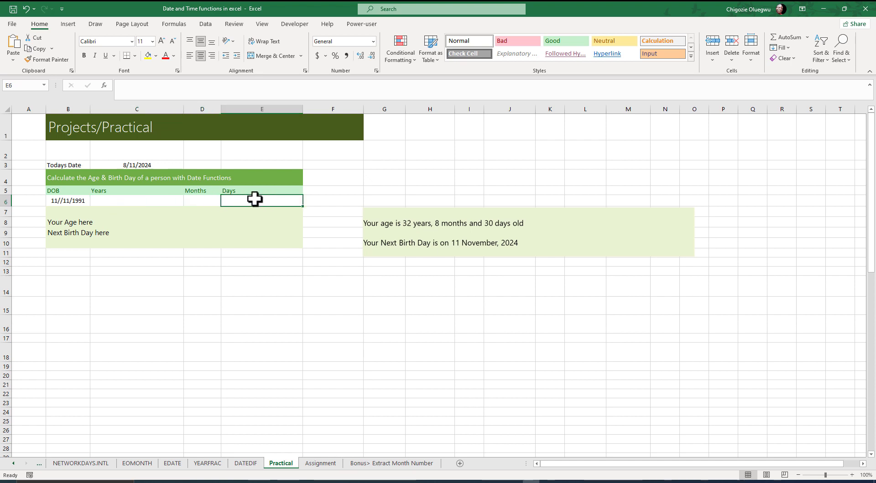
pyautogui.click(102, 201)
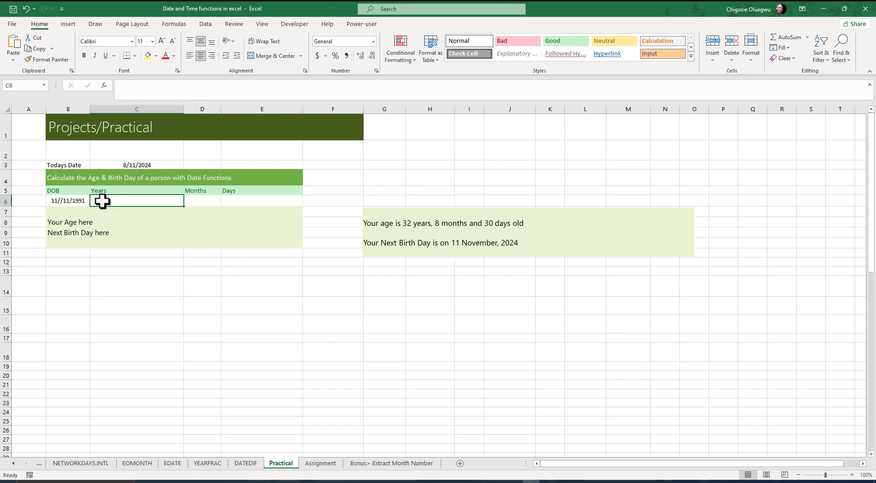
pyautogui.click(130, 88)
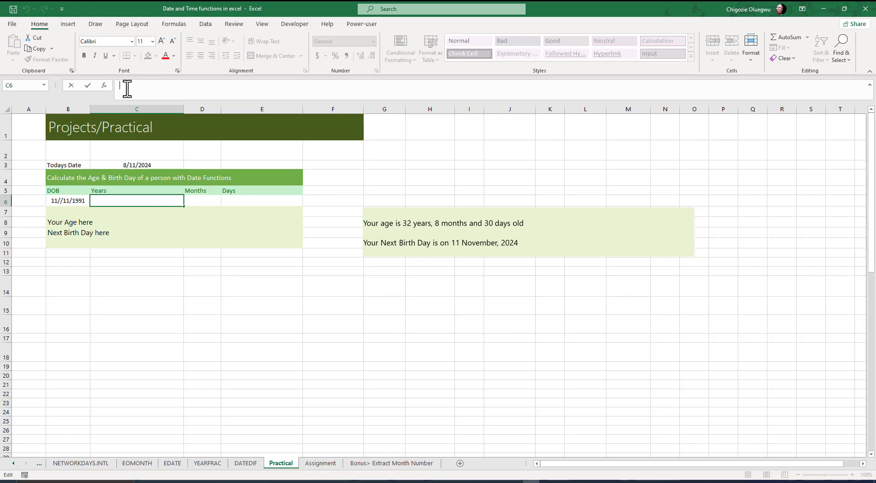
pyautogui.write('=DATEDIF(')
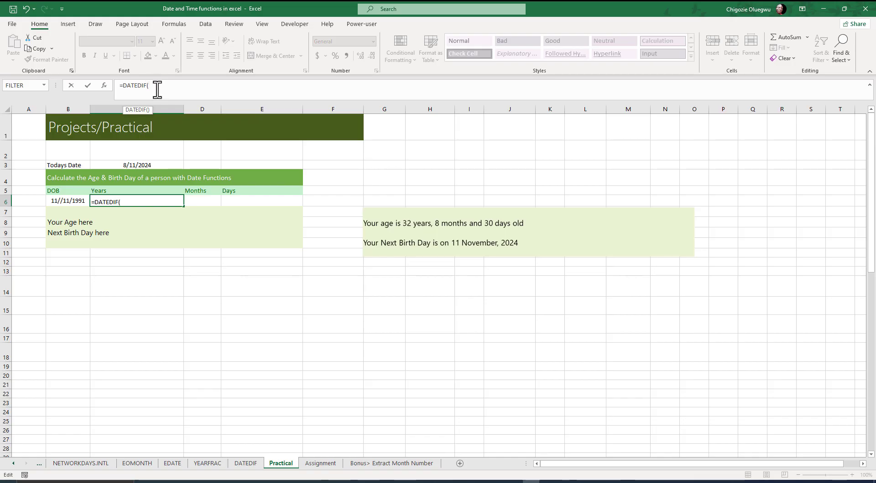
pyautogui.click(73, 203)
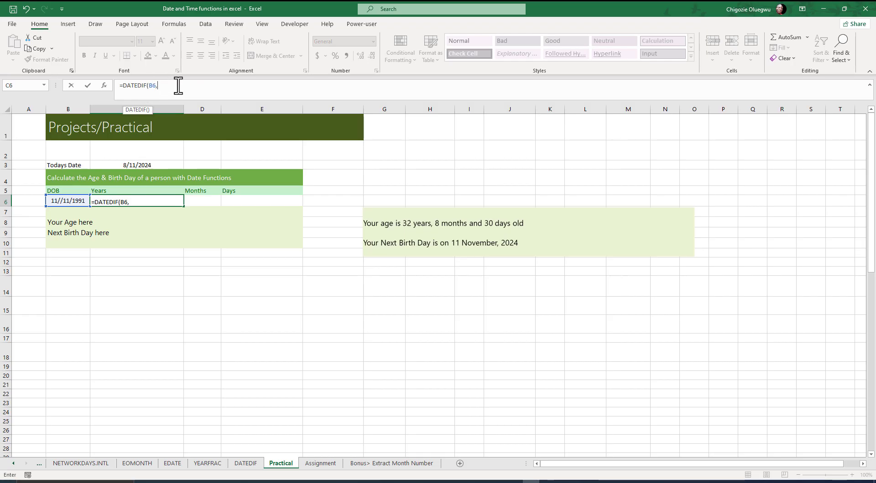
pyautogui.write('T')
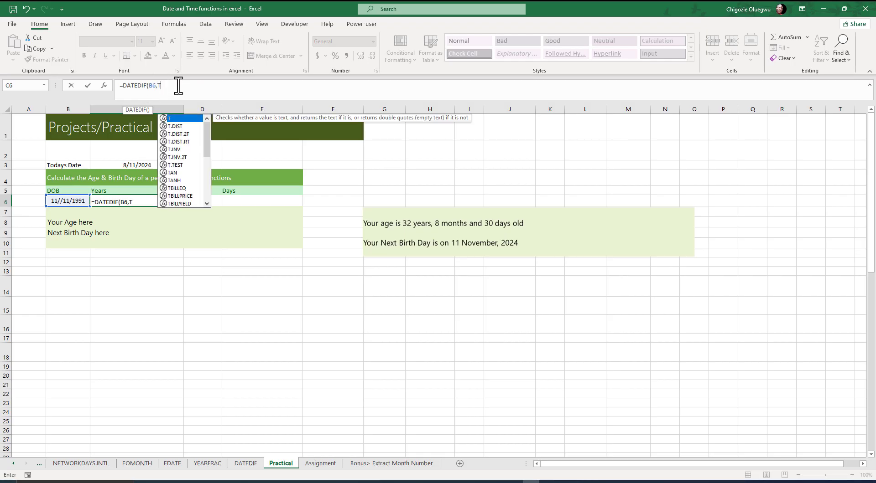
pyautogui.write('OD')
pyautogui.press('Tab')
pyautogui.write(')')
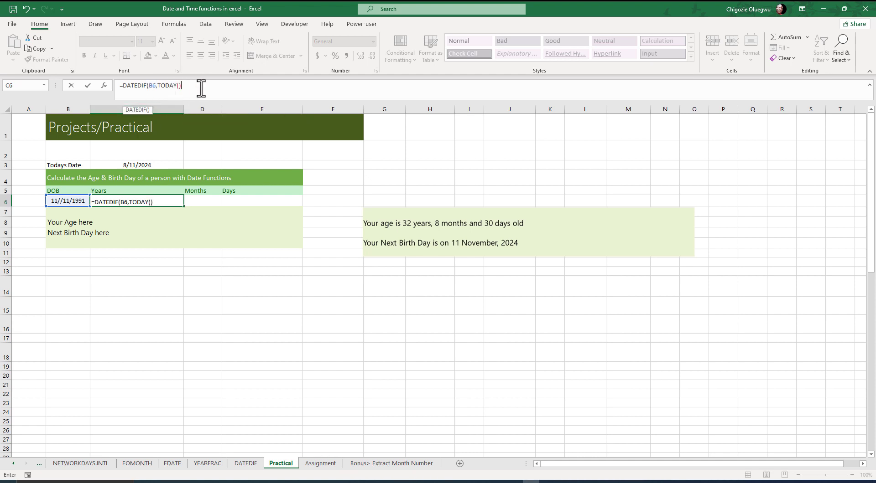
pyautogui.write(',"')
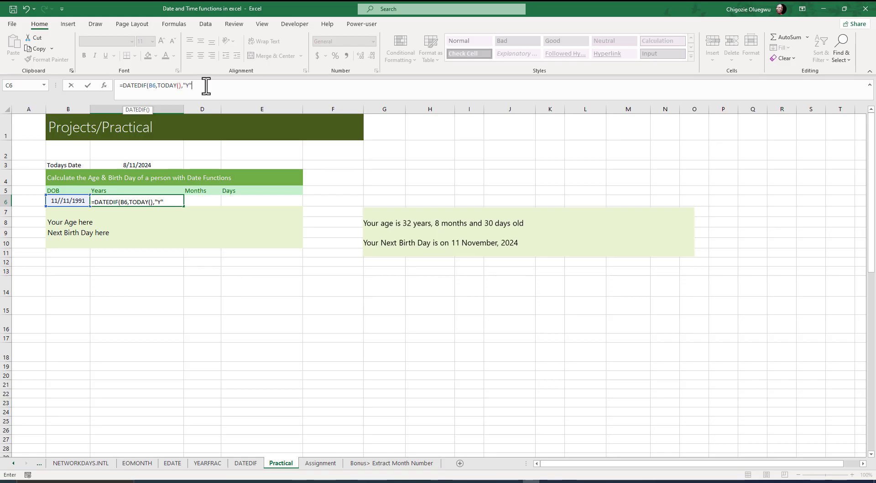
pyautogui.write('Y")')
pyautogui.press('Return')
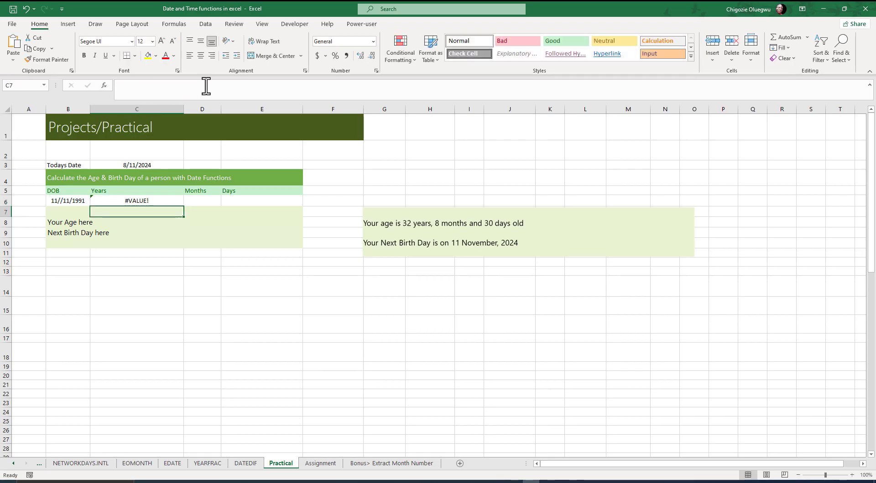
# Correct the date of birth in cell B6 by removing the duplicate slash and the leading apostrophe, and check the Years formula in C6
pyautogui.click(122, 200)
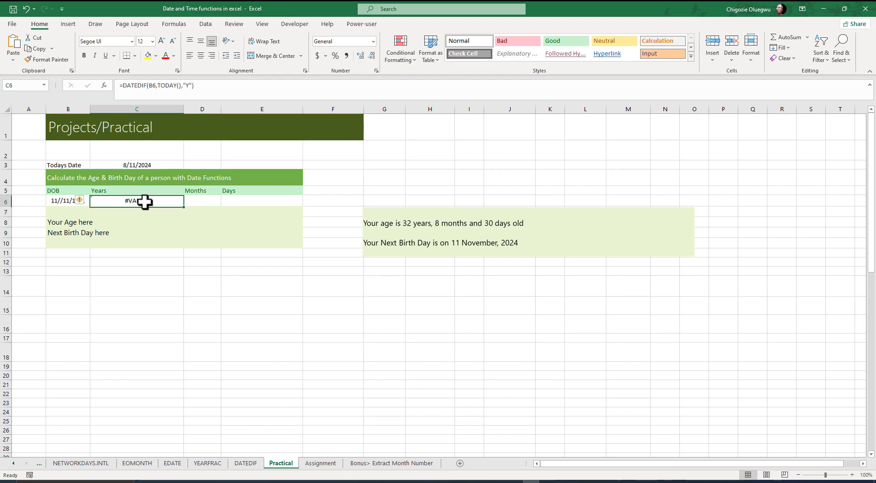
pyautogui.click(139, 216)
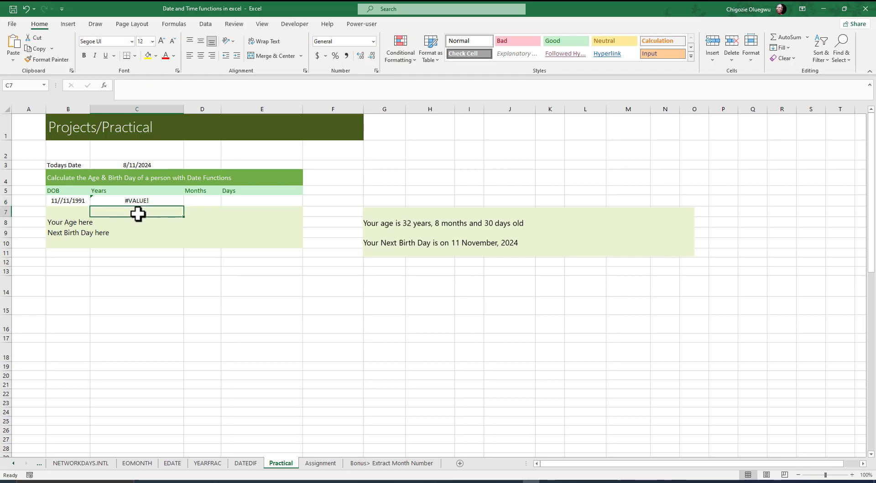
pyautogui.click(133, 199)
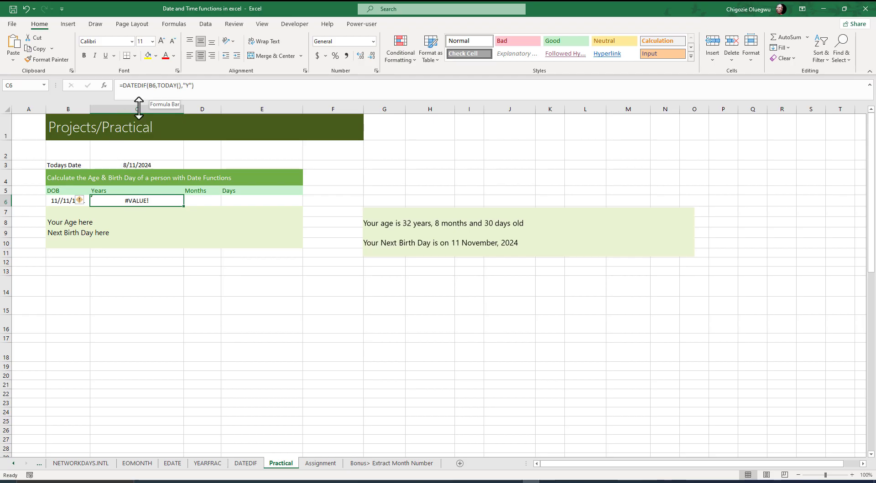
pyautogui.click(56, 202)
pyautogui.press('Right')
pyautogui.click(53, 201)
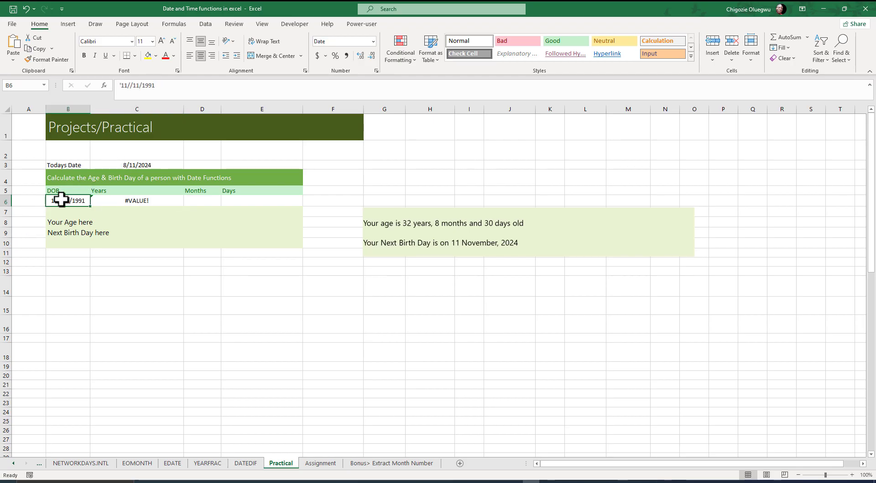
pyautogui.click(131, 87)
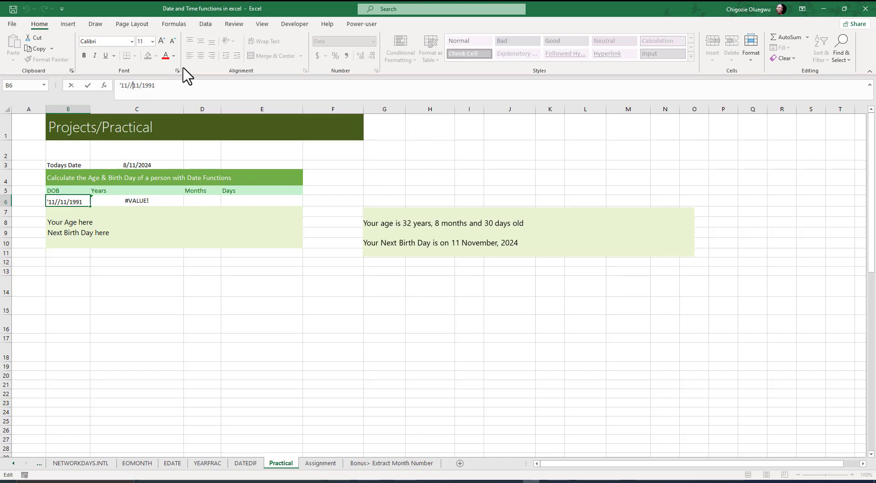
pyautogui.press('BackSpace')
pyautogui.click(124, 93)
pyautogui.press('BackSpace')
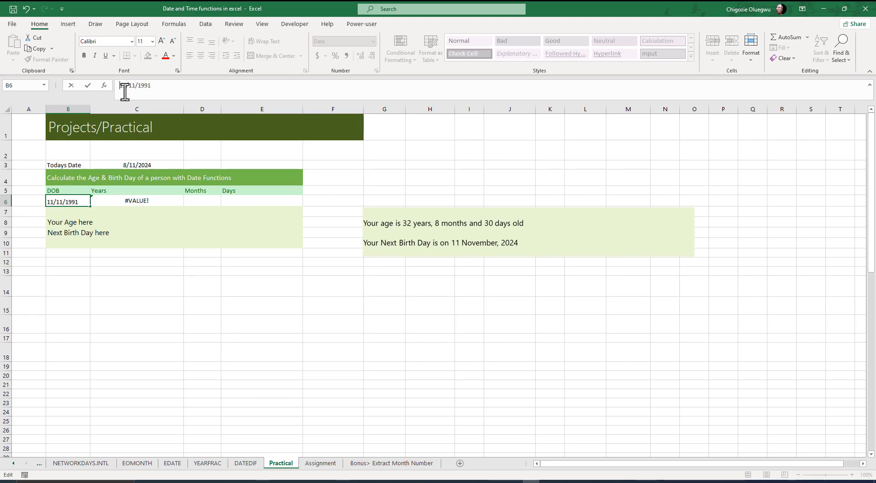
pyautogui.press('Return')
pyautogui.click(60, 201)
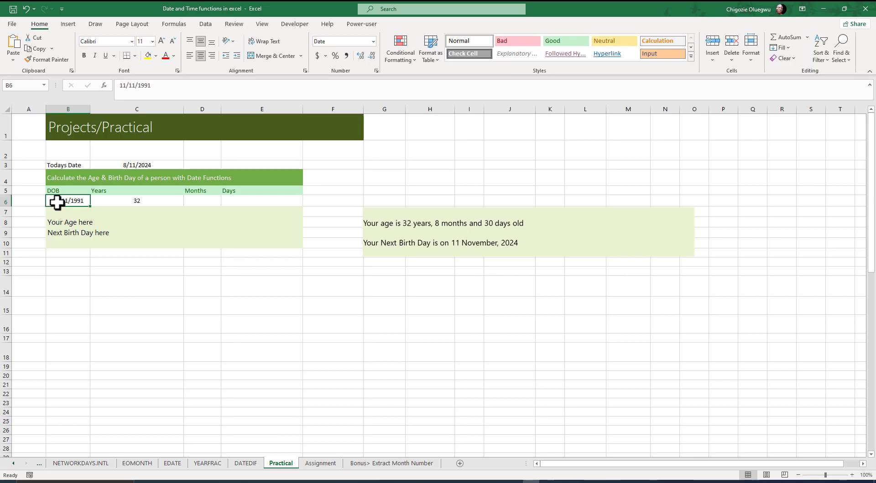
pyautogui.click(135, 208)
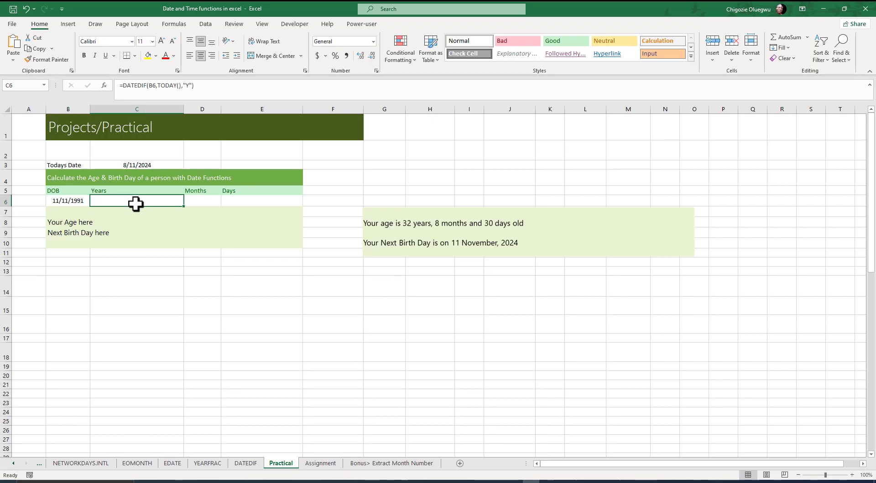
pyautogui.click(82, 201)
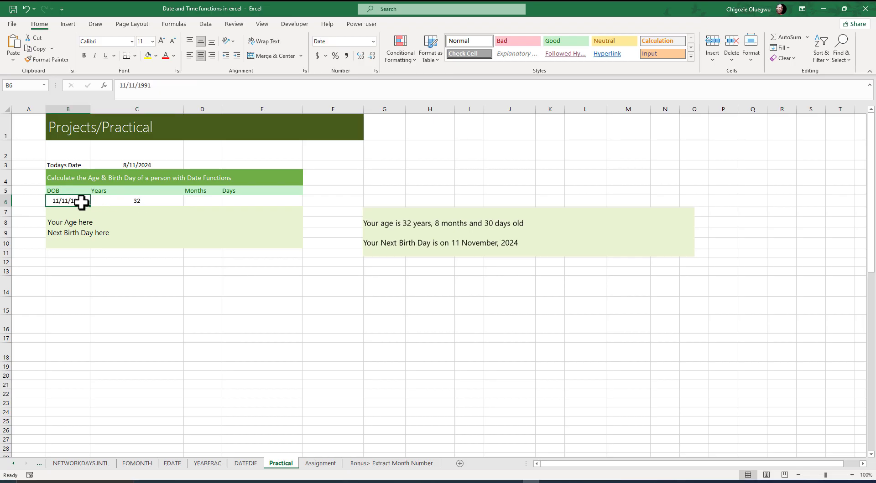
pyautogui.click(141, 198)
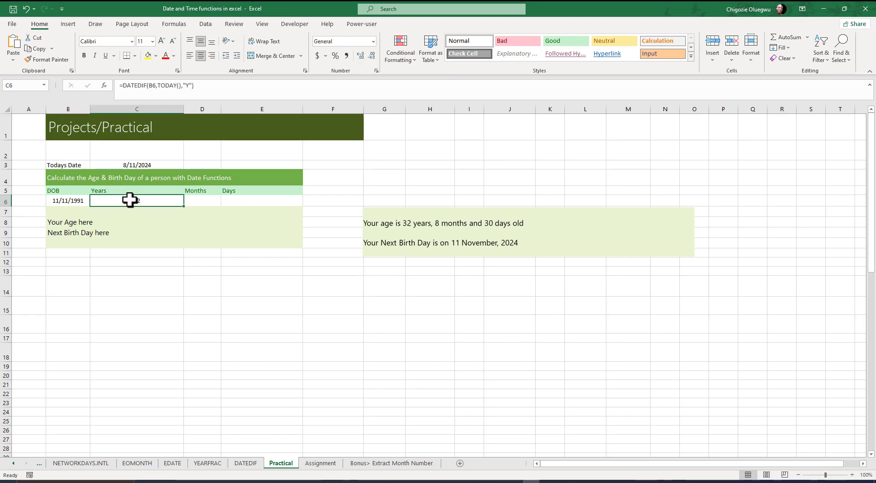
# Calculate the remaining months of age in cell D6 with the formula =DATEDIF(B6,TODAY(),"YM")
pyautogui.click(200, 199)
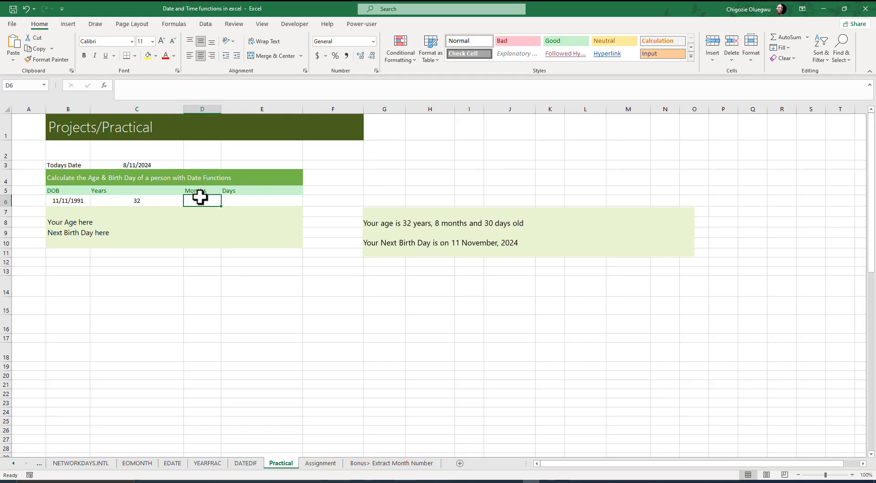
pyautogui.click(144, 90)
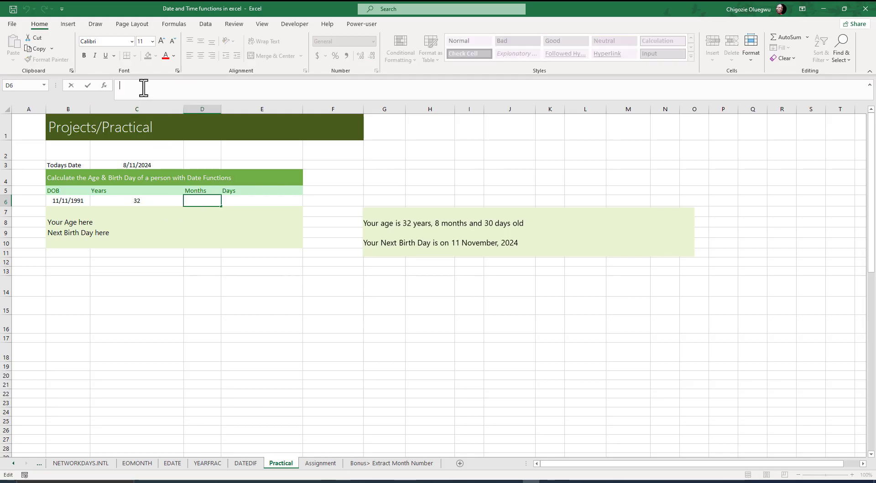
pyautogui.write('=')
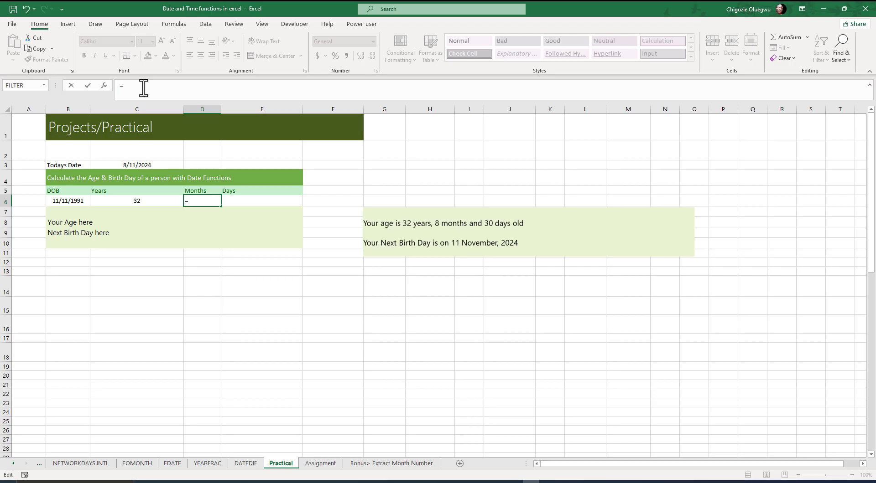
pyautogui.write('DATE')
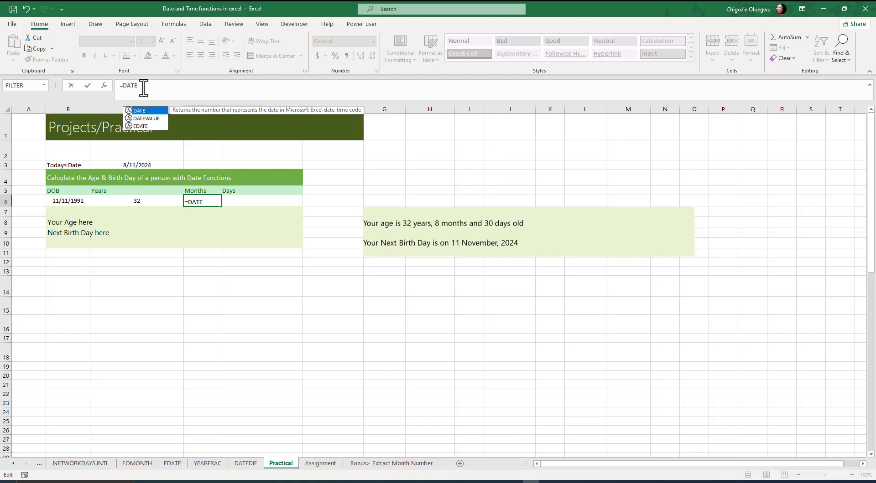
pyautogui.write('DIF(')
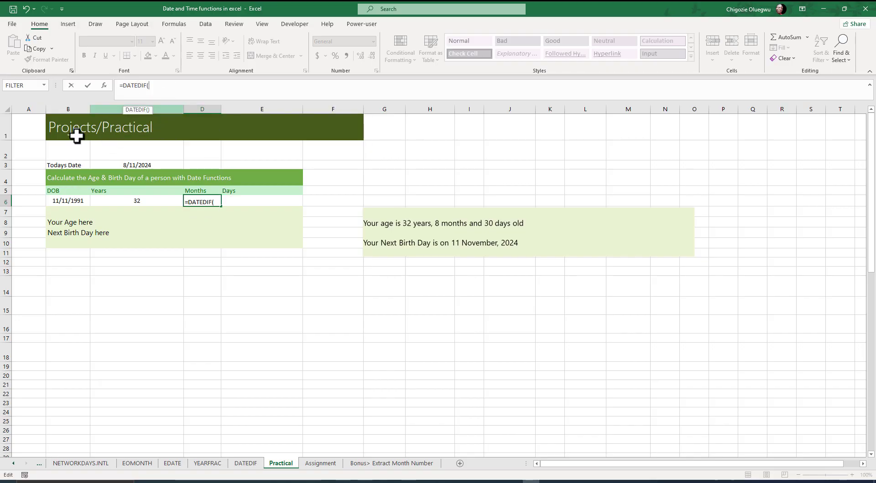
pyautogui.click(65, 201)
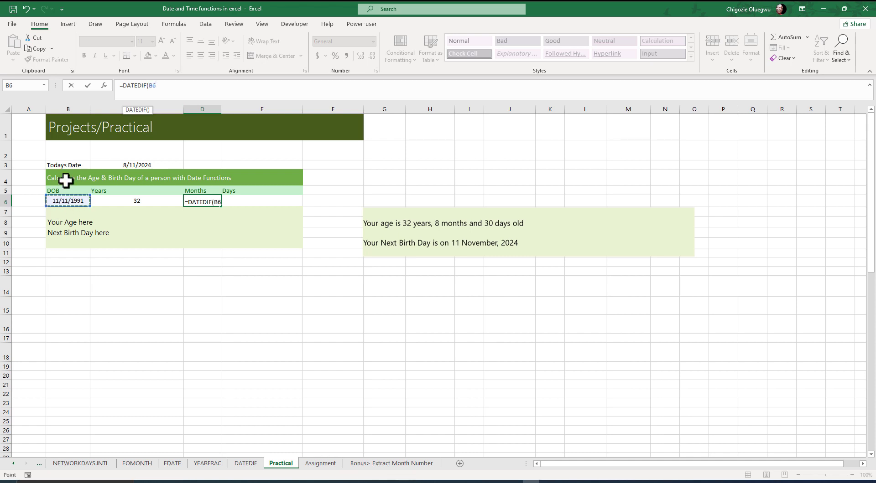
pyautogui.write(',')
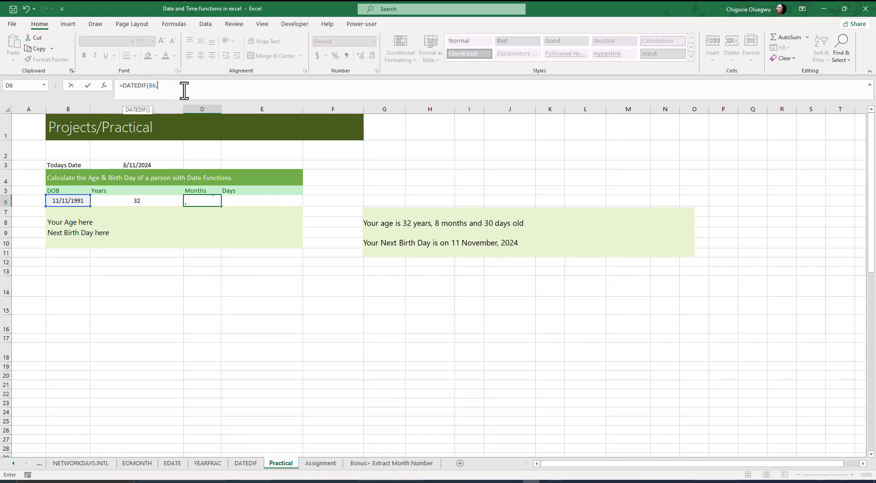
pyautogui.write('TODAy')
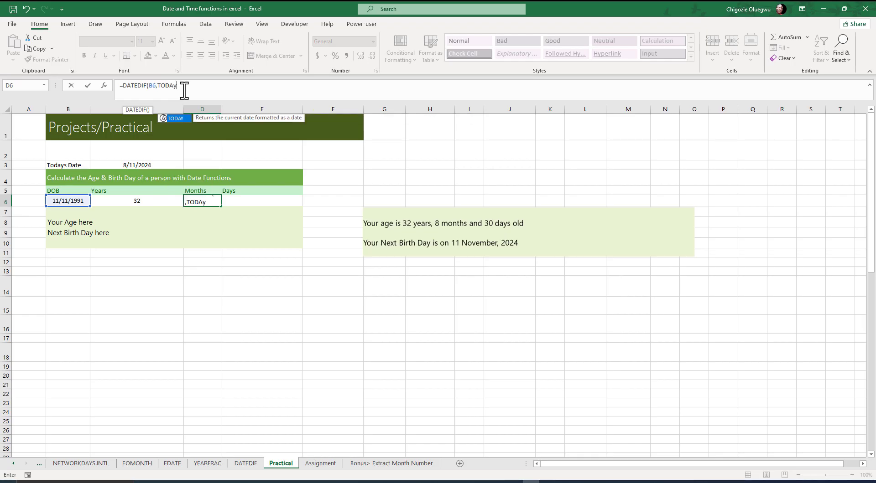
pyautogui.press('Tab')
pyautogui.write('),')
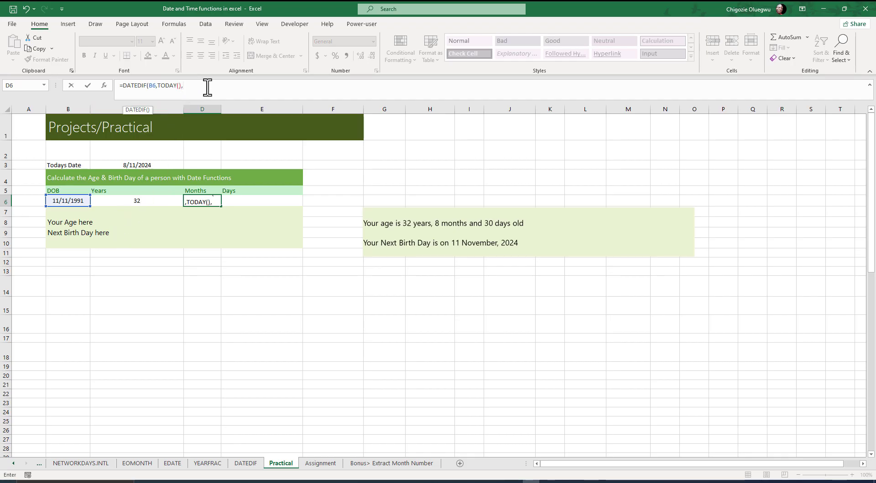
pyautogui.write('"')
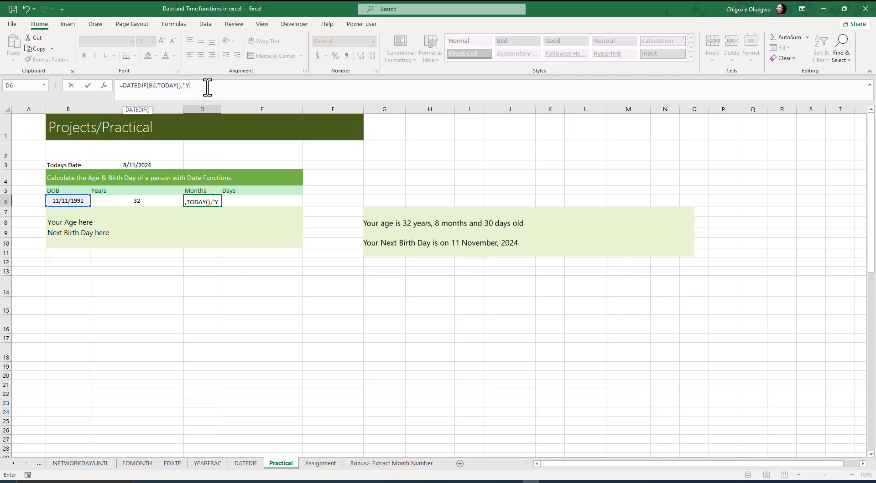
pyautogui.write('YM")')
pyautogui.press('Return')
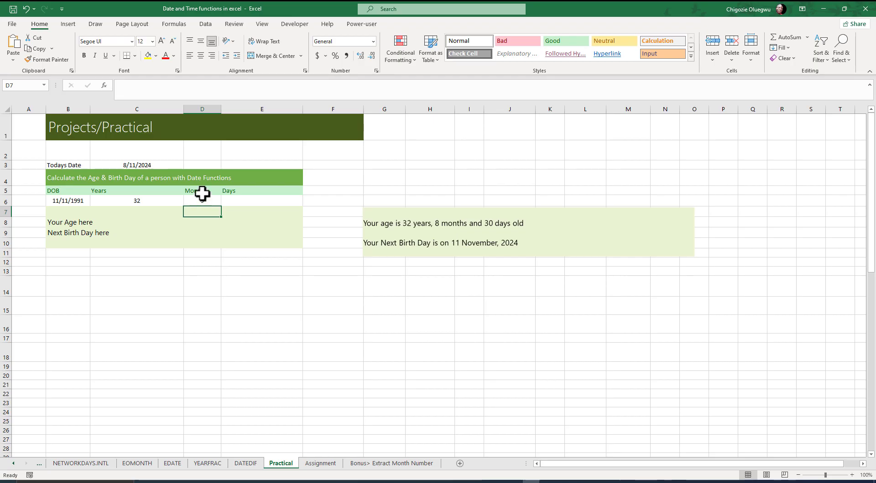
# Calculate the remaining days of age in cell E6 with the formula =DATEDIF(B6,TODAY(),"MD")
pyautogui.click(234, 199)
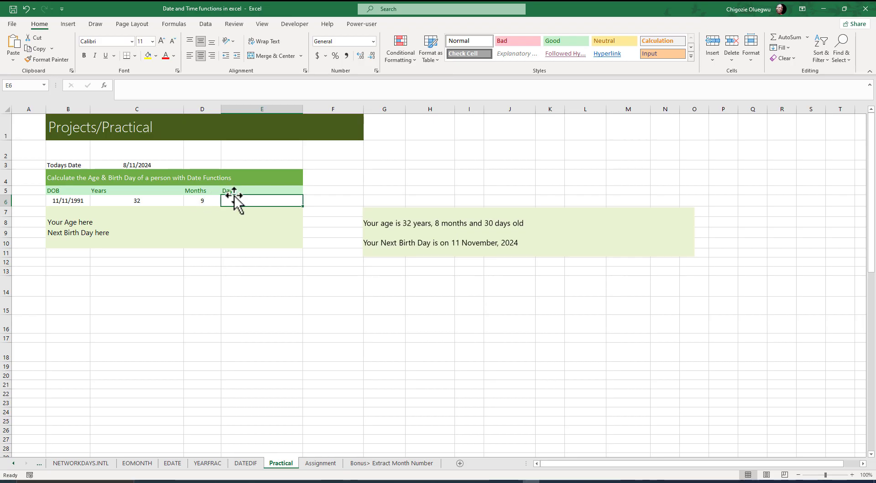
pyautogui.click(138, 89)
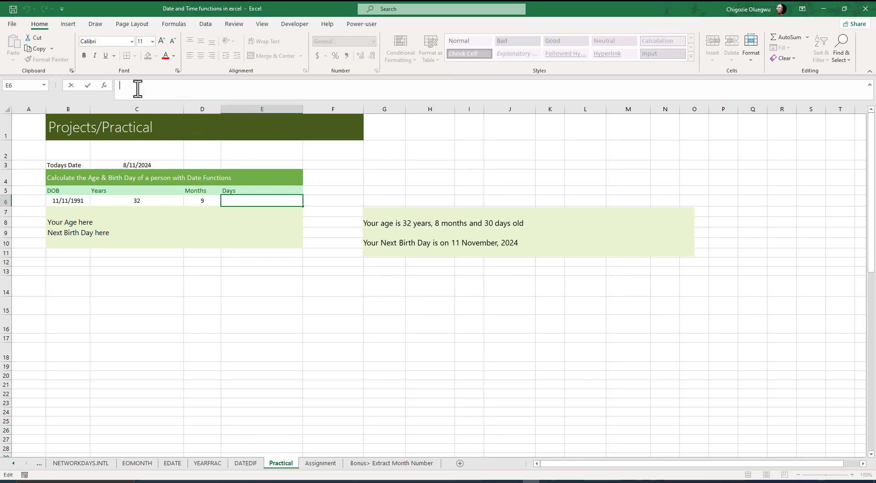
pyautogui.write('=')
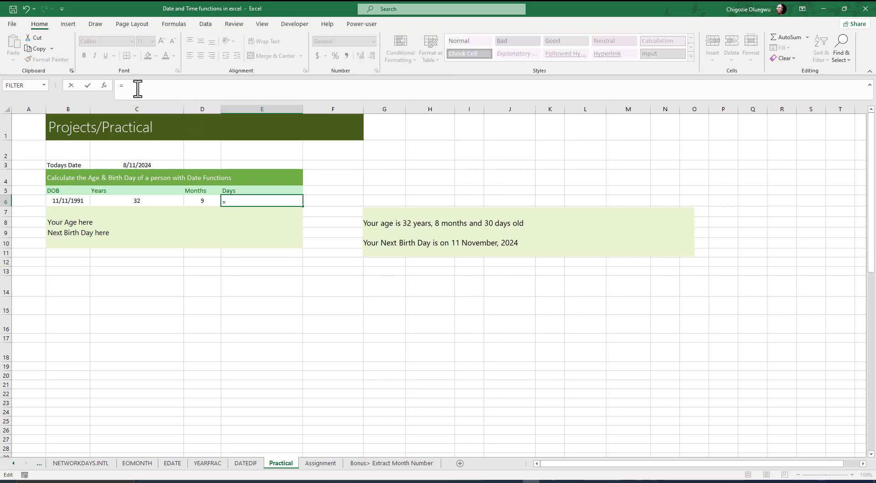
pyautogui.write('DATEDIF(')
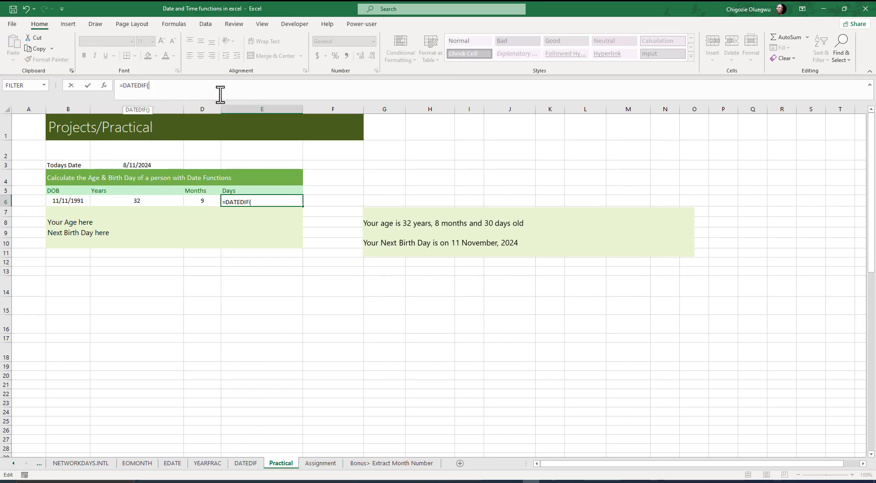
pyautogui.click(71, 200)
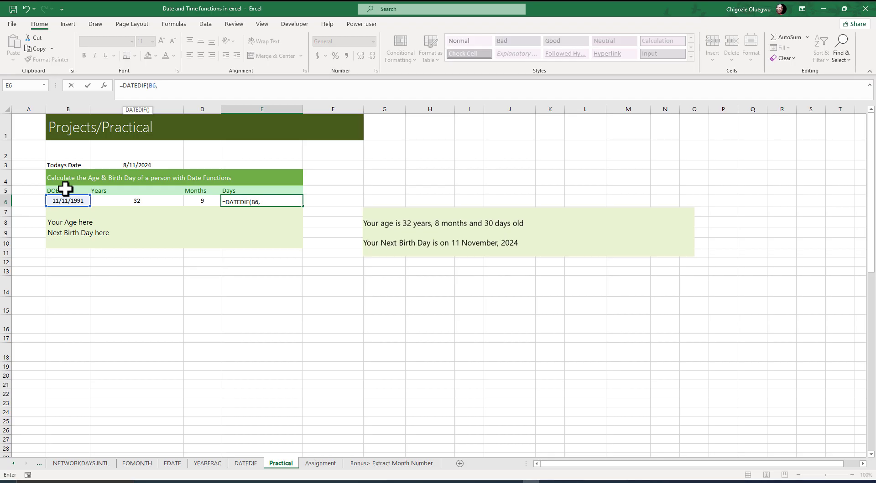
pyautogui.write('T')
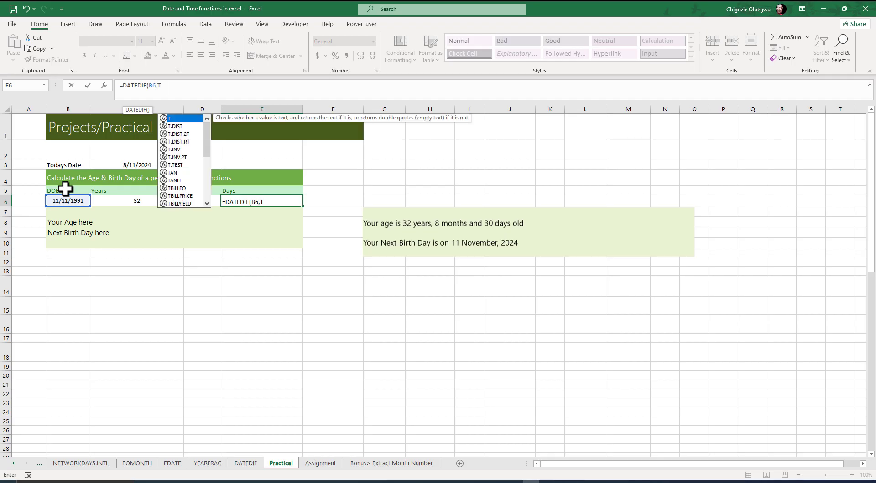
pyautogui.write('ODAY(),"MD')
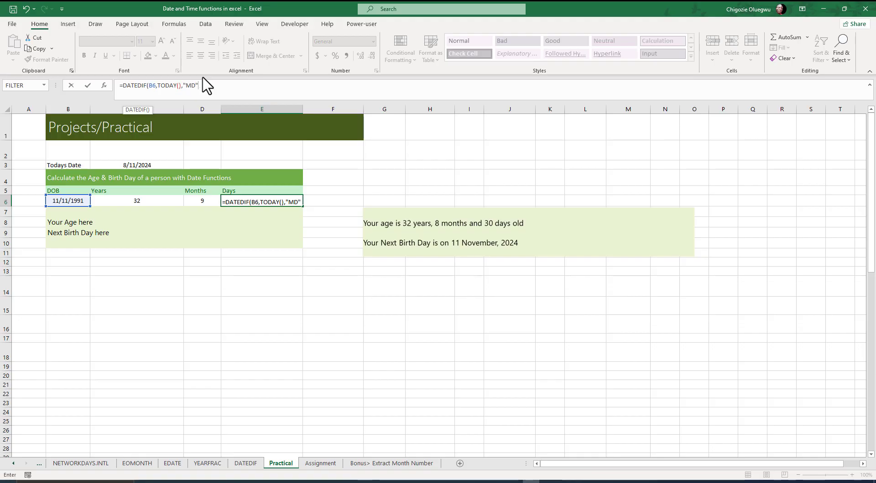
pyautogui.write(')')
pyautogui.press('Return')
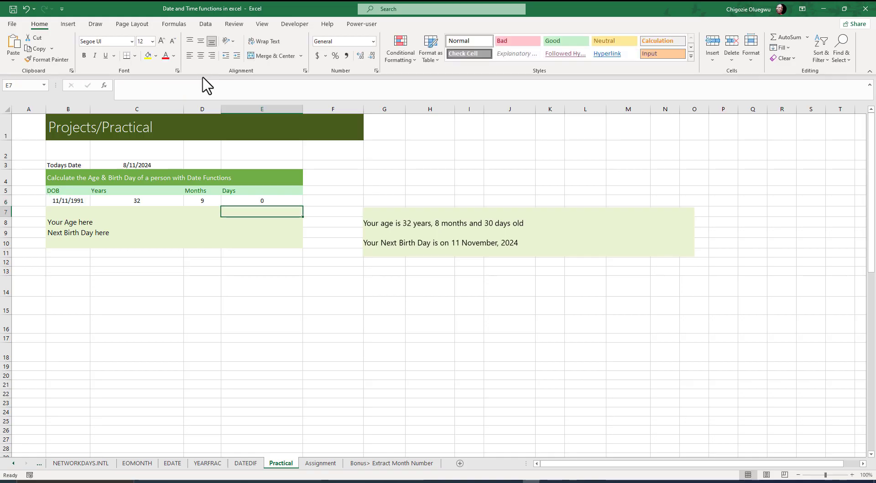
# Check the Years, Months and Days results in row 6 against the date of birth in B6 and today's date in C3
pyautogui.click(260, 203)
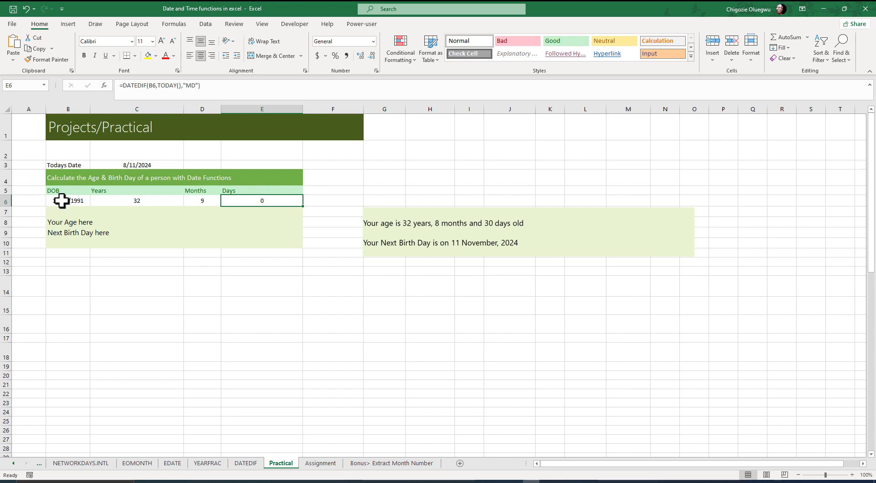
pyautogui.click(118, 166)
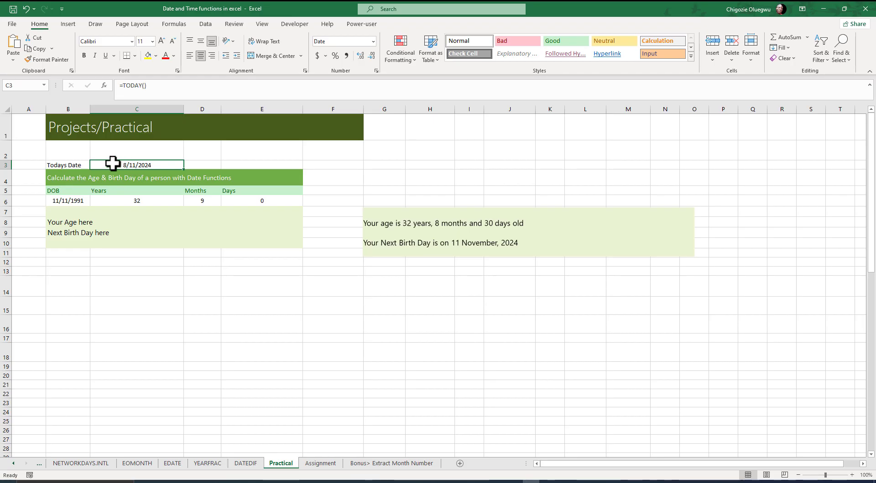
pyautogui.click(63, 198)
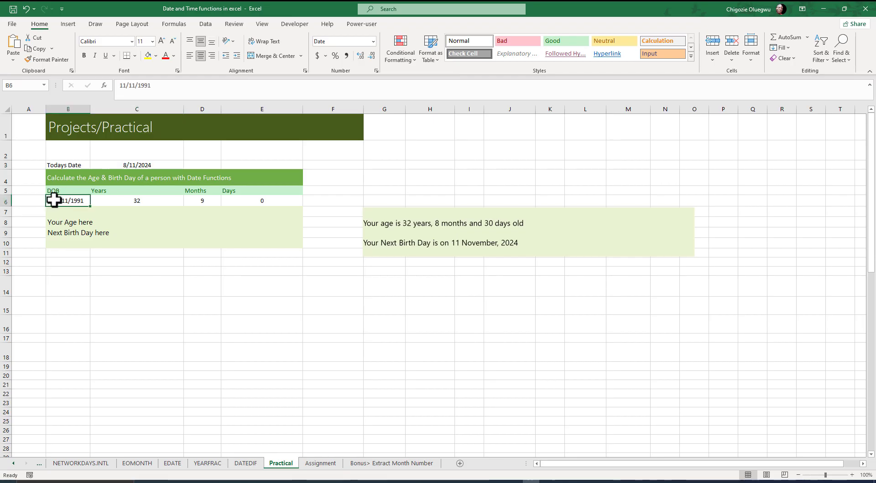
pyautogui.click(122, 167)
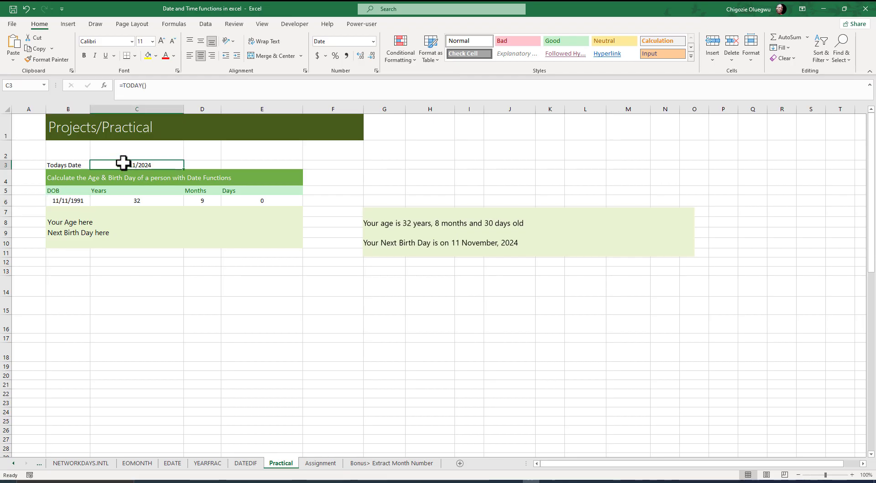
pyautogui.click(232, 201)
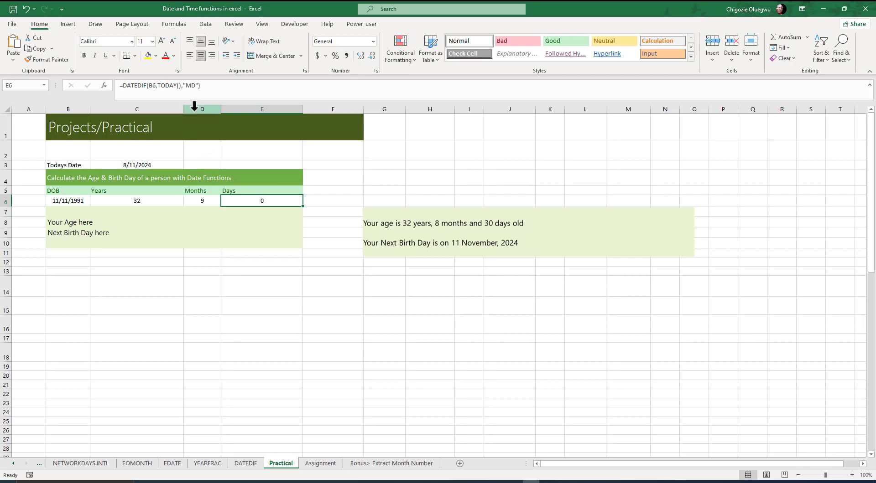
pyautogui.click(260, 220)
pyautogui.click(92, 180)
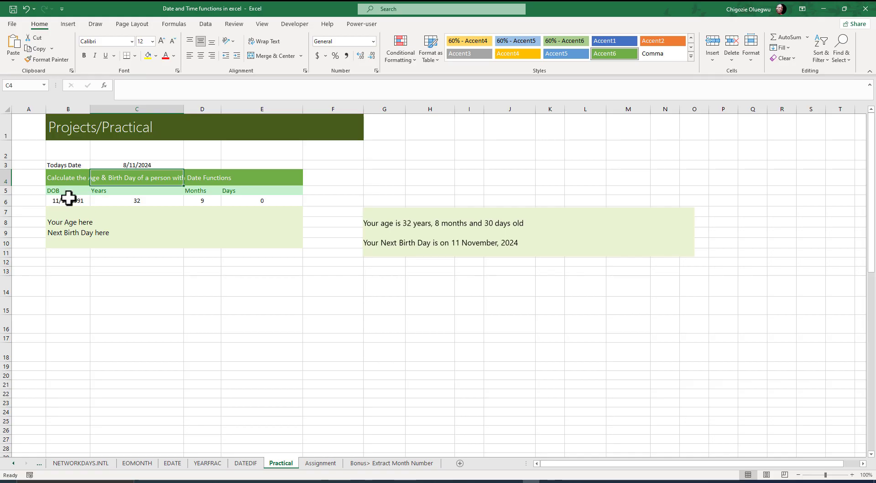
pyautogui.click(128, 200)
pyautogui.click(137, 166)
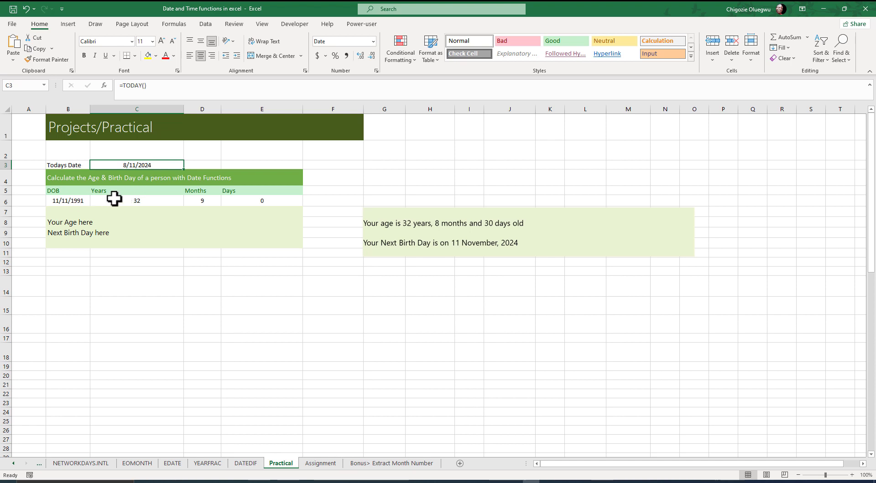
pyautogui.click(130, 201)
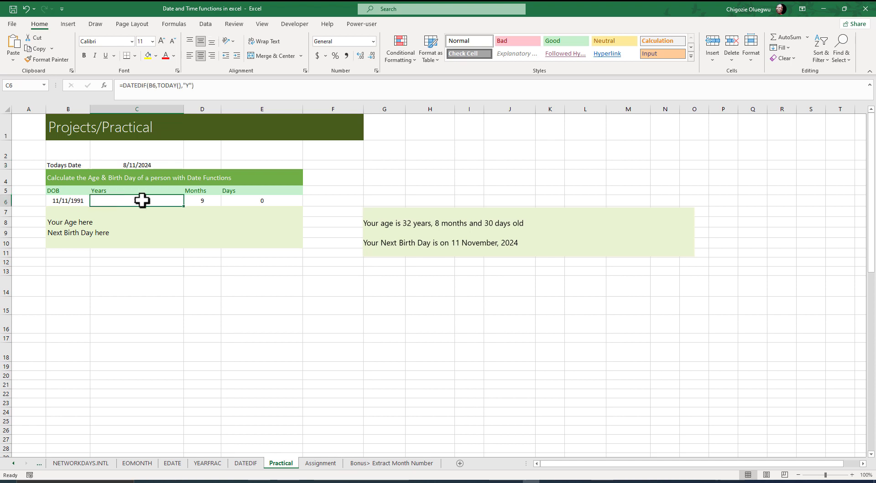
pyautogui.click(203, 200)
pyautogui.click(246, 204)
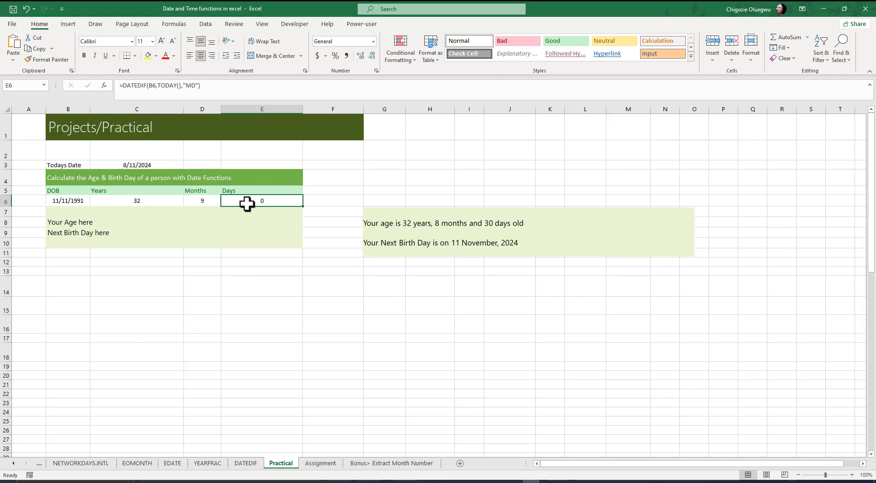
pyautogui.click(118, 202)
pyautogui.click(201, 202)
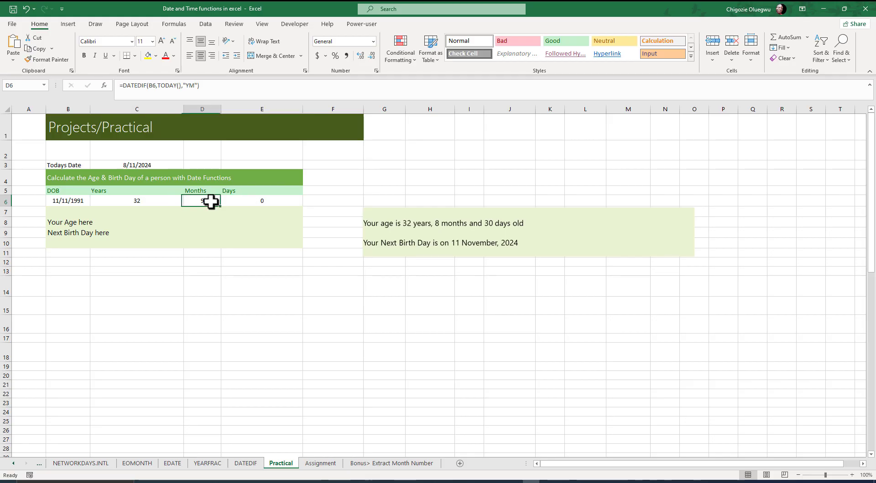
pyautogui.click(247, 201)
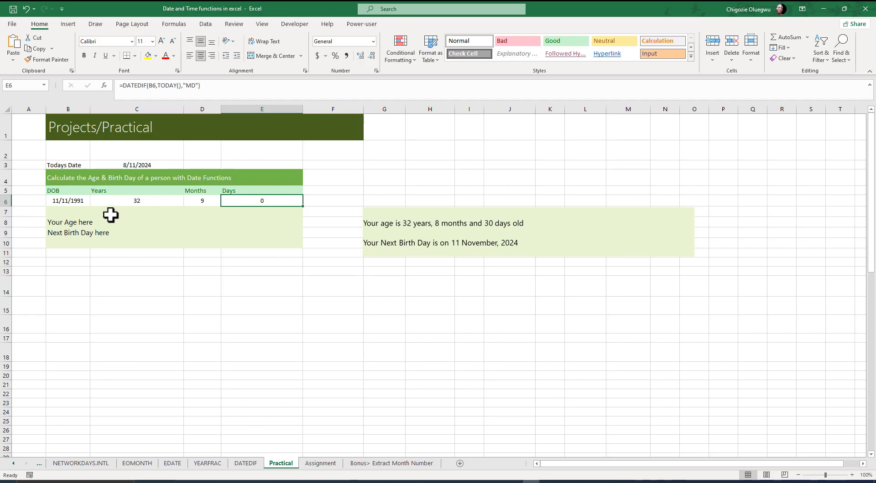
# Clear the placeholder text "Your Age here" from cell B8 and open the empty cell for editing
pyautogui.click(72, 223)
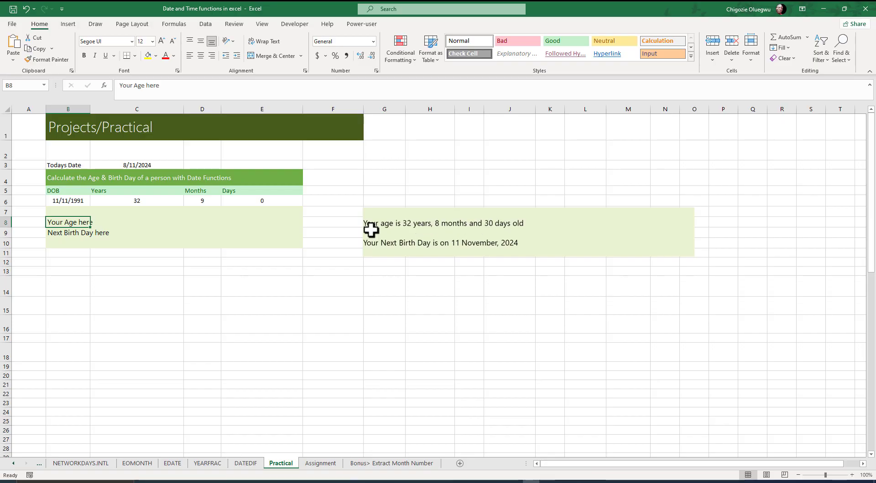
pyautogui.click(433, 226)
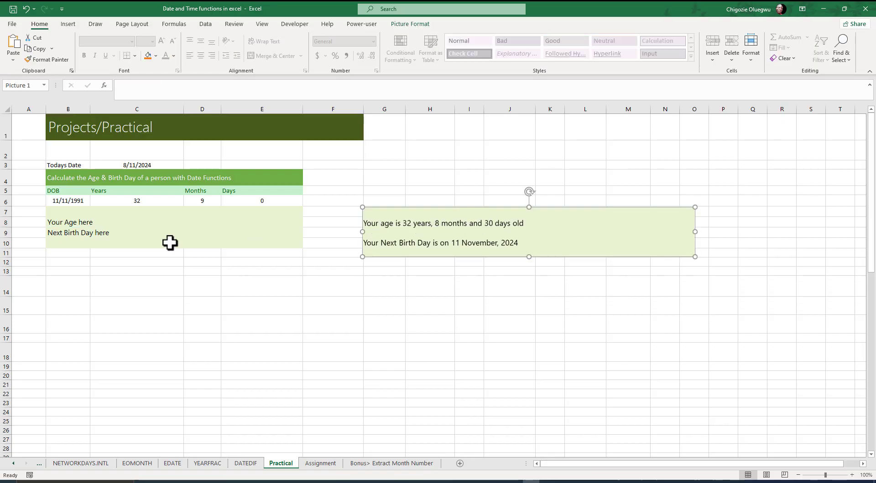
pyautogui.click(62, 225)
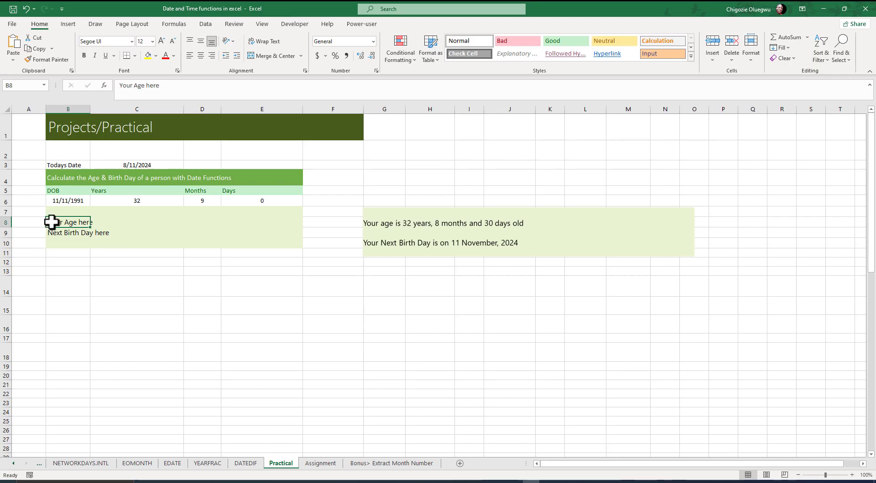
pyautogui.moveTo(160, 86); pyautogui.dragTo(121, 90)
pyautogui.press('BackSpace')
pyautogui.click(59, 221)
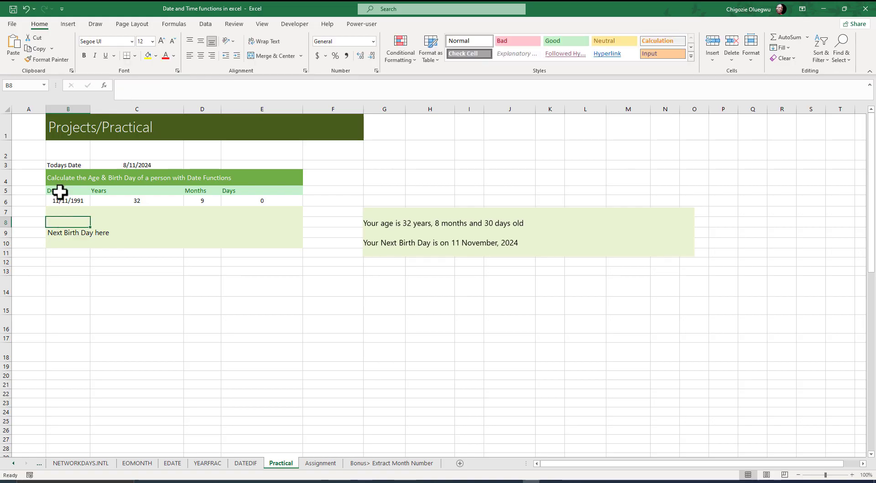
pyautogui.click(124, 86)
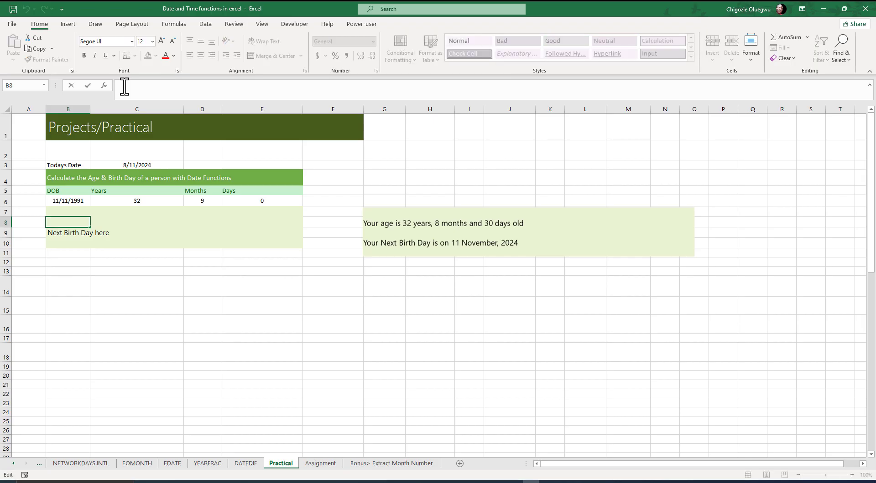
# Build the age sentence in cell B8 with the formula ="Your age is " & C6 & " years, "&D6&" months and " & E6 &" days old"
pyautogui.write('=')
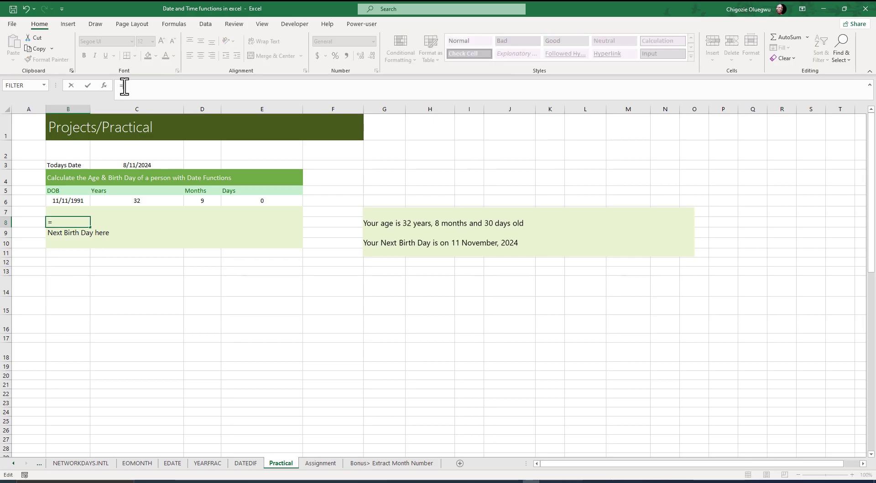
pyautogui.write('"')
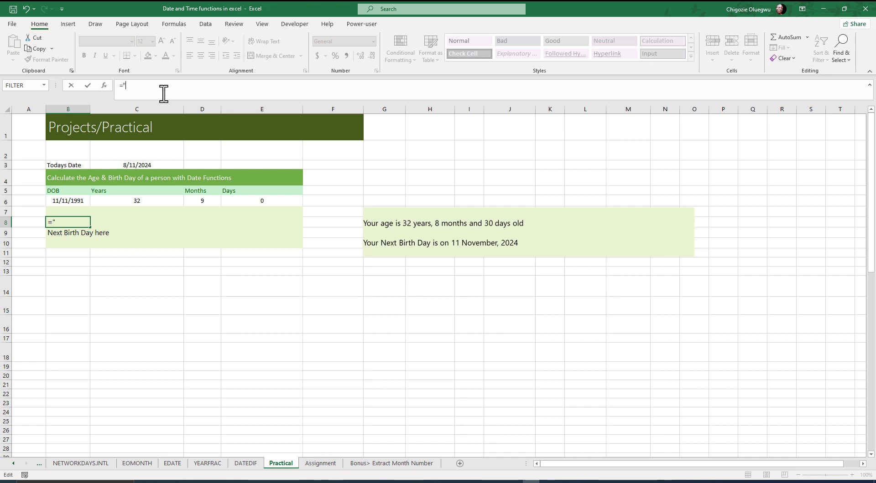
pyautogui.write('Your age is " &')
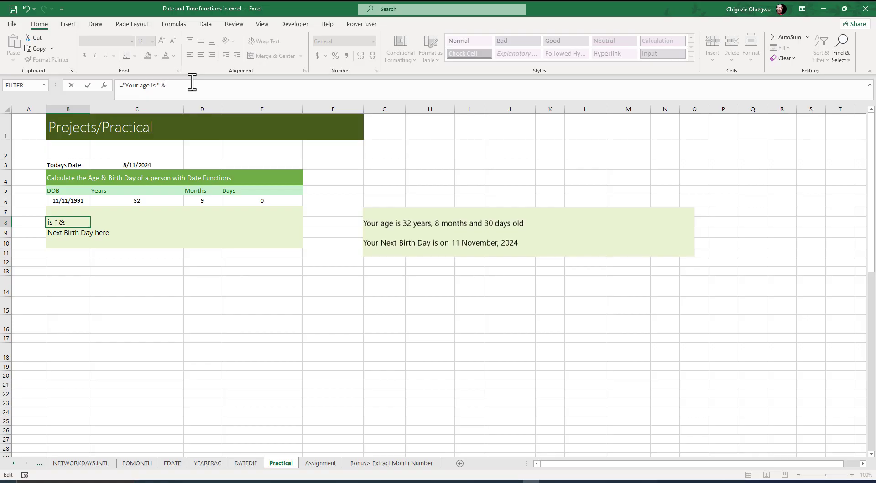
pyautogui.click(133, 201)
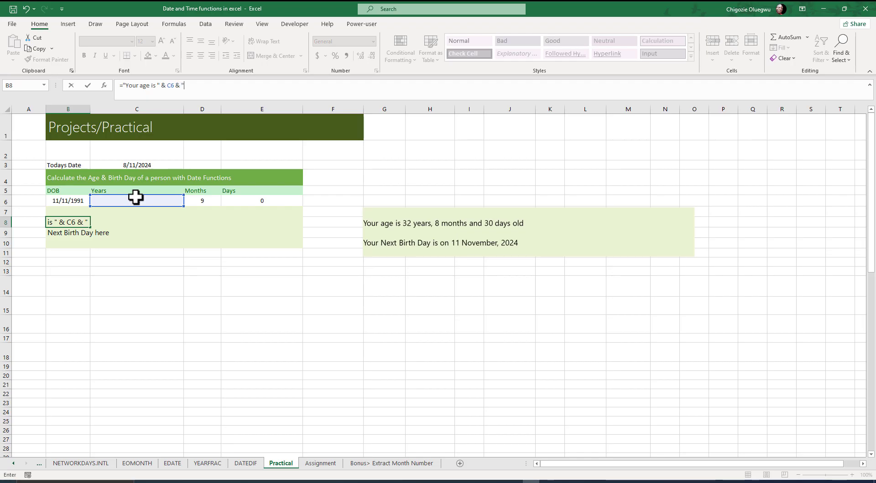
pyautogui.write('& " years, "&')
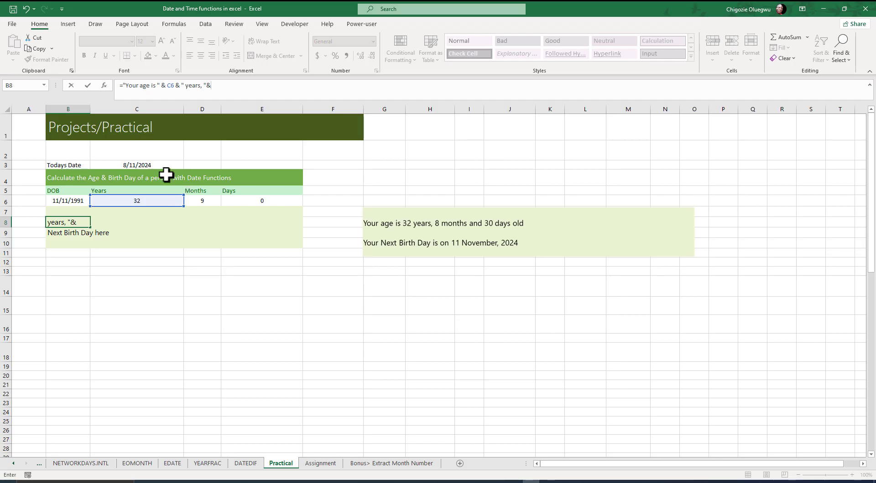
pyautogui.click(204, 201)
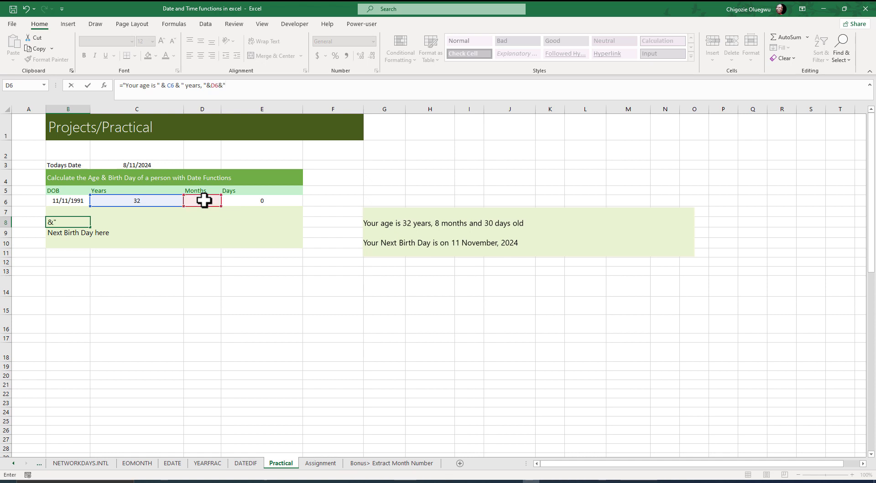
pyautogui.write('&"months and " &')
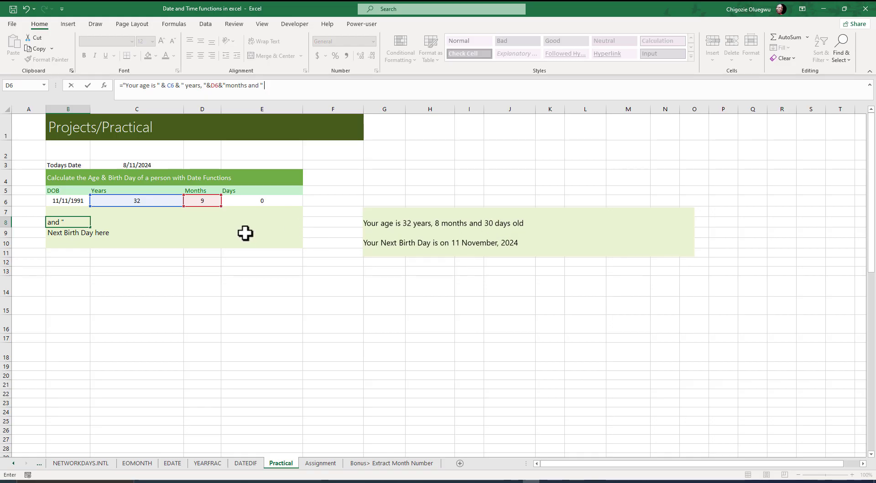
pyautogui.click(252, 201)
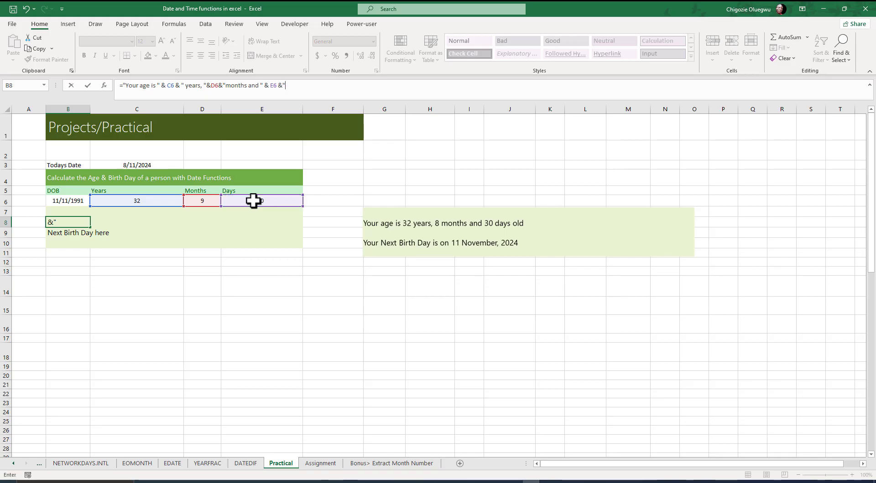
pyautogui.write('&"days old"')
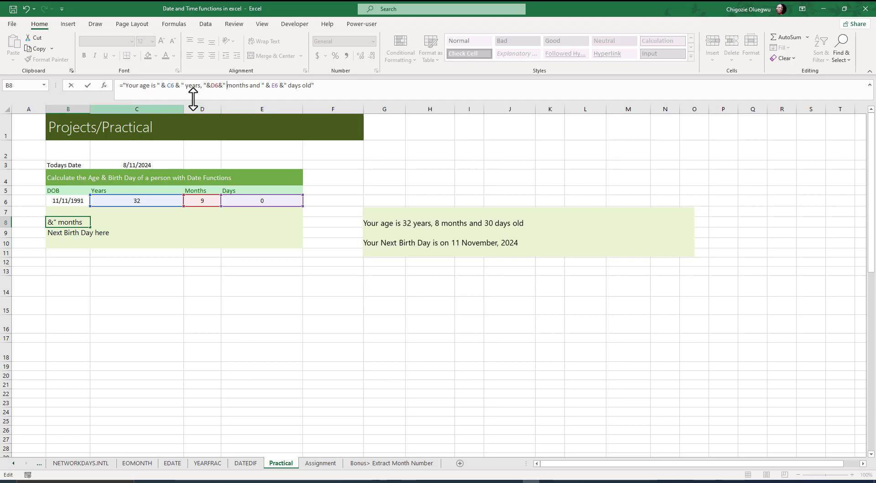
pyautogui.press('End')
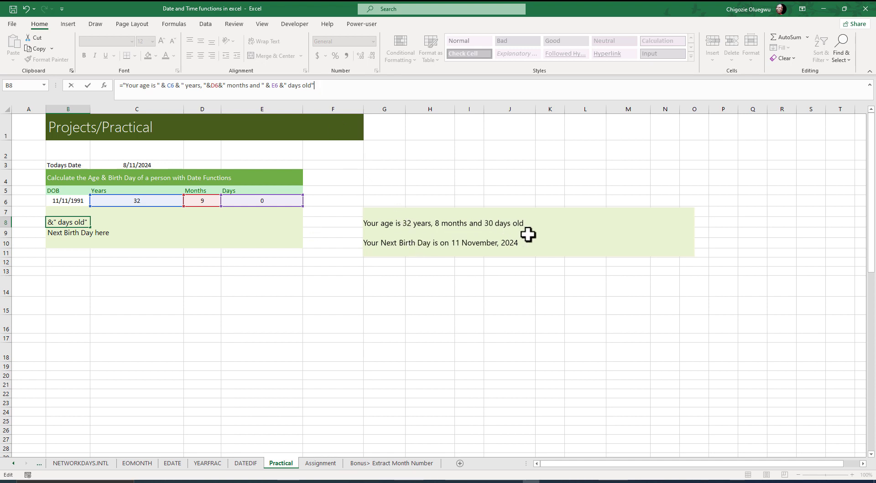
pyautogui.press('Return')
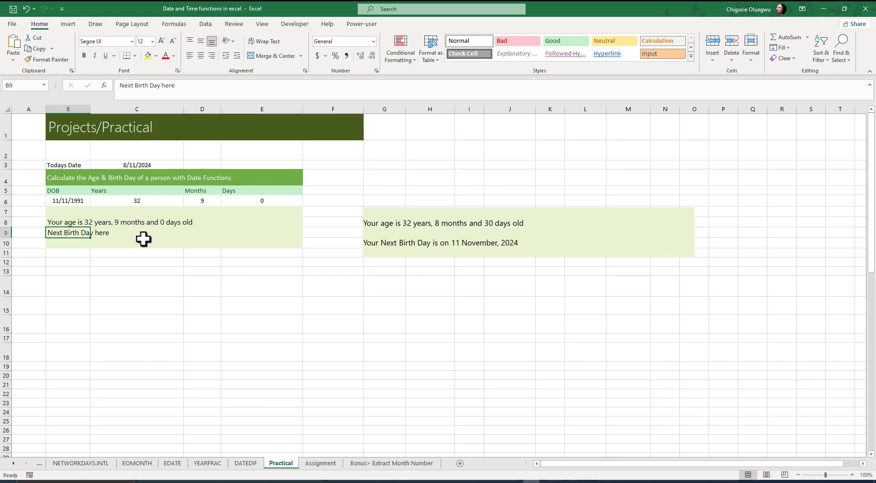
# Examine the age sentence in B8 and how its formula references the Years value in C6
pyautogui.click(190, 223)
pyautogui.click(137, 263)
pyautogui.moveTo(61, 224); pyautogui.dragTo(178, 219)
pyautogui.click(137, 199)
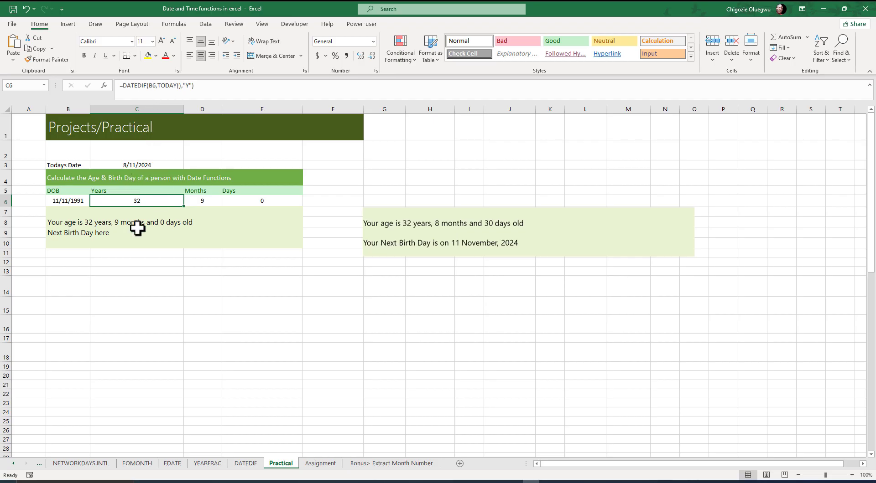
pyautogui.click(78, 223)
pyautogui.click(176, 87)
pyautogui.moveTo(176, 87); pyautogui.dragTo(165, 85)
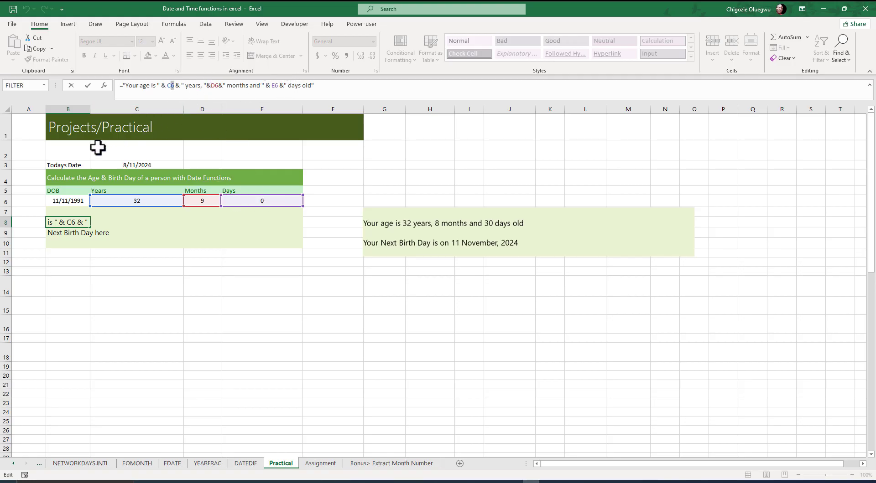
pyautogui.press('Return')
pyautogui.click(66, 256)
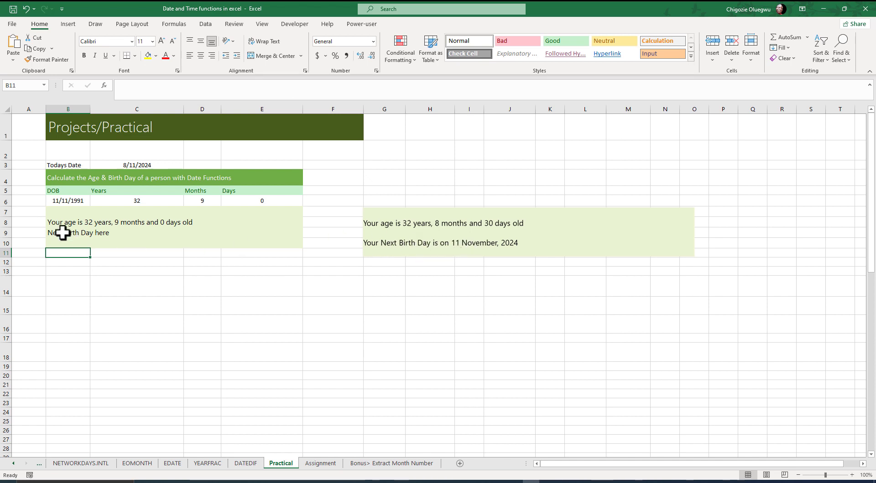
# Clear the placeholder text "Next Birth Day here" from cell B9
pyautogui.click(67, 200)
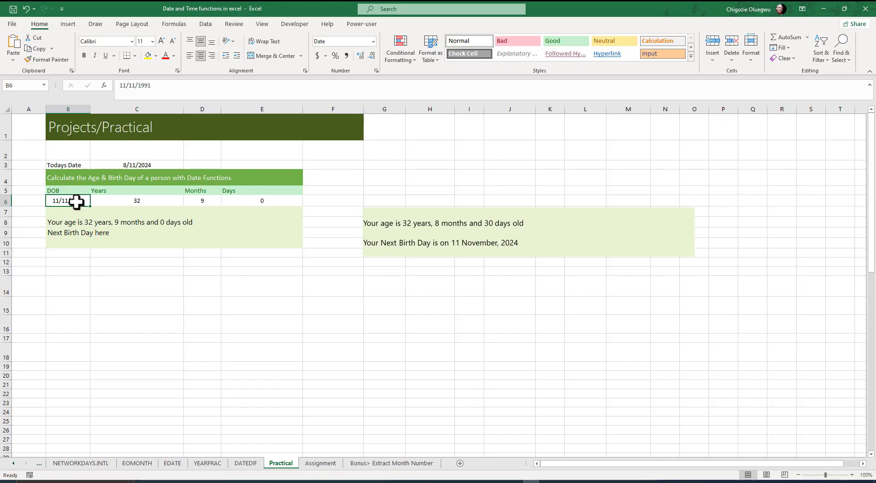
pyautogui.click(64, 234)
pyautogui.click(67, 200)
pyautogui.click(74, 232)
pyautogui.click(108, 248)
pyautogui.click(68, 234)
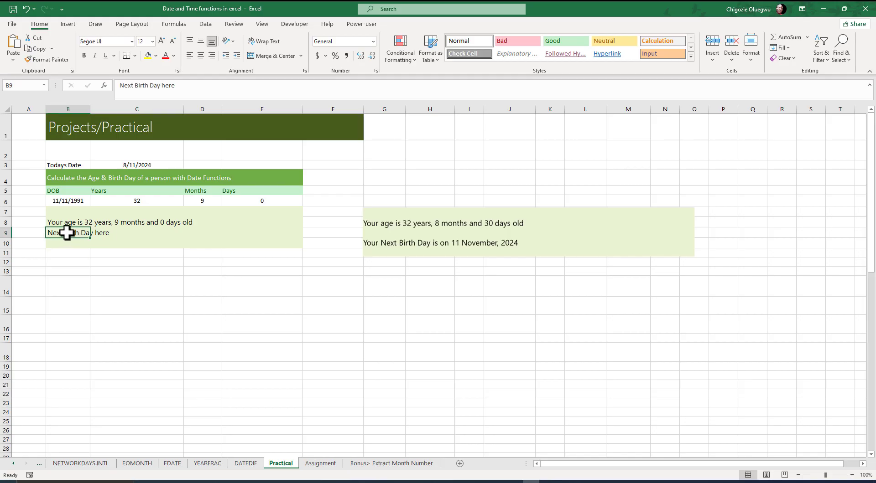
pyautogui.press('Delete')
pyautogui.click(53, 258)
pyautogui.click(64, 233)
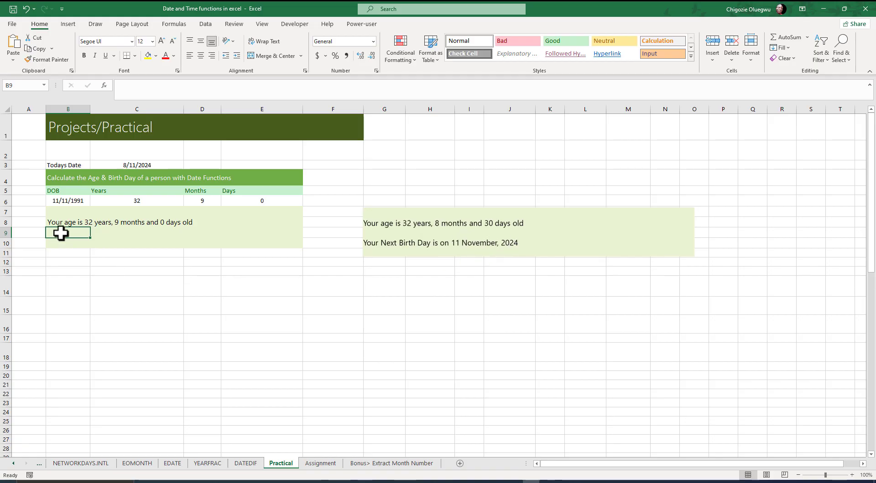
pyautogui.click(64, 254)
pyautogui.click(59, 233)
pyautogui.click(67, 221)
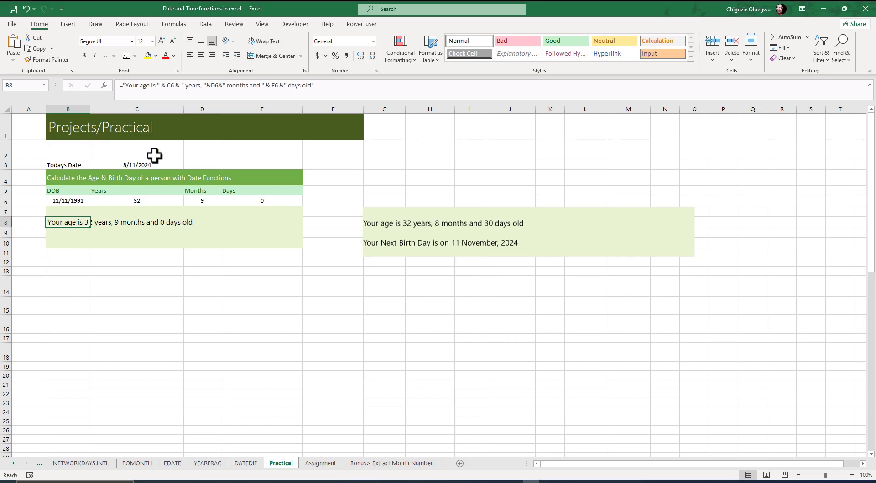
pyautogui.click(51, 234)
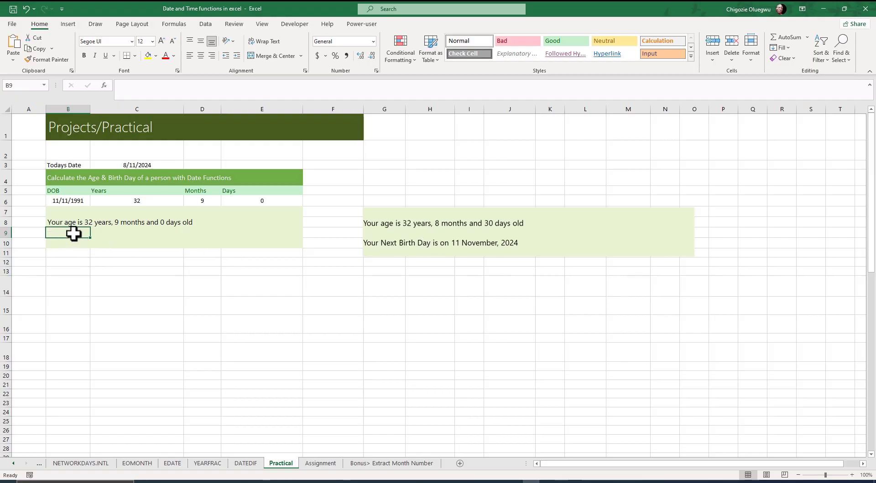
# Enter the label "Next BH Date" in cell C12 for a helper calculation below the sentence area
pyautogui.click(123, 260)
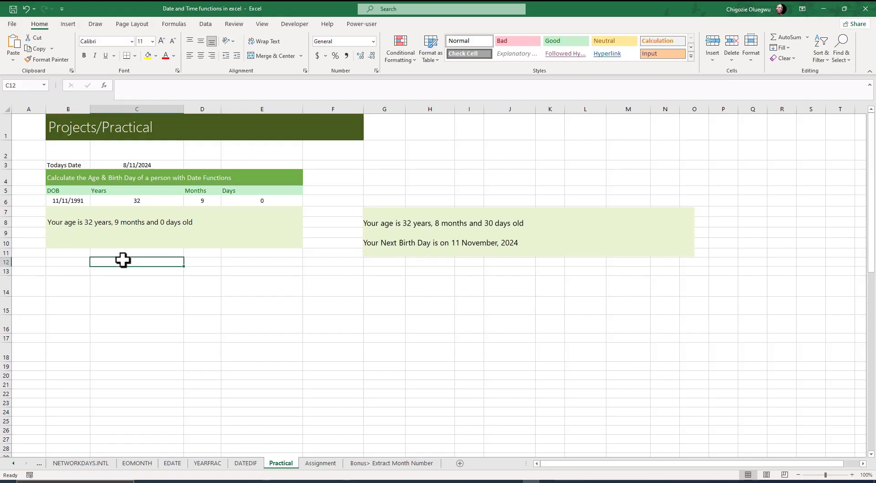
pyautogui.write('Nex')
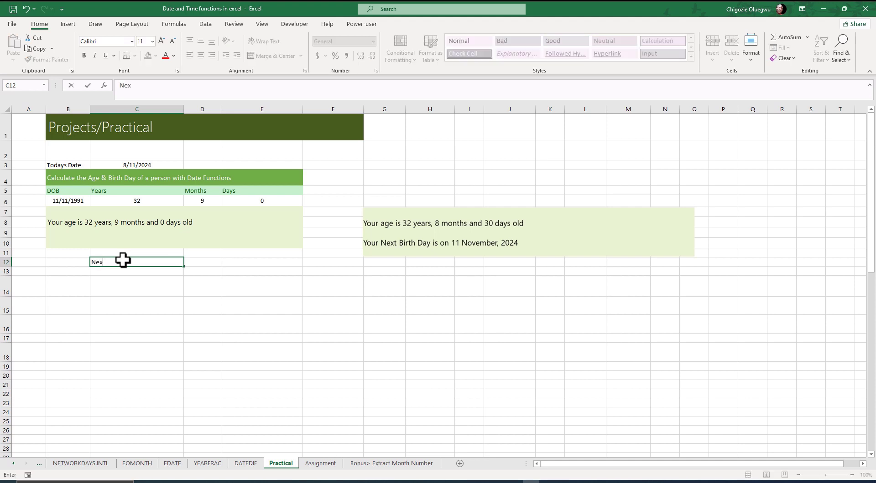
pyautogui.write('t BH Date')
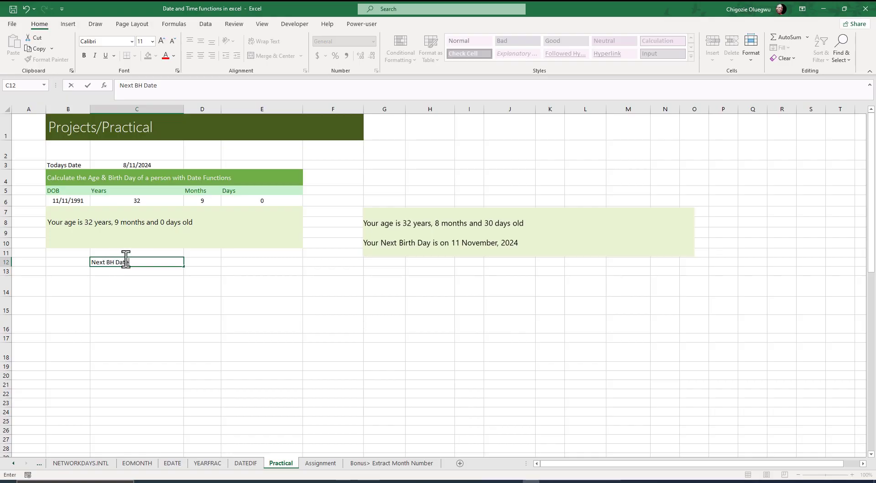
pyautogui.press('Return')
pyautogui.press('Return')
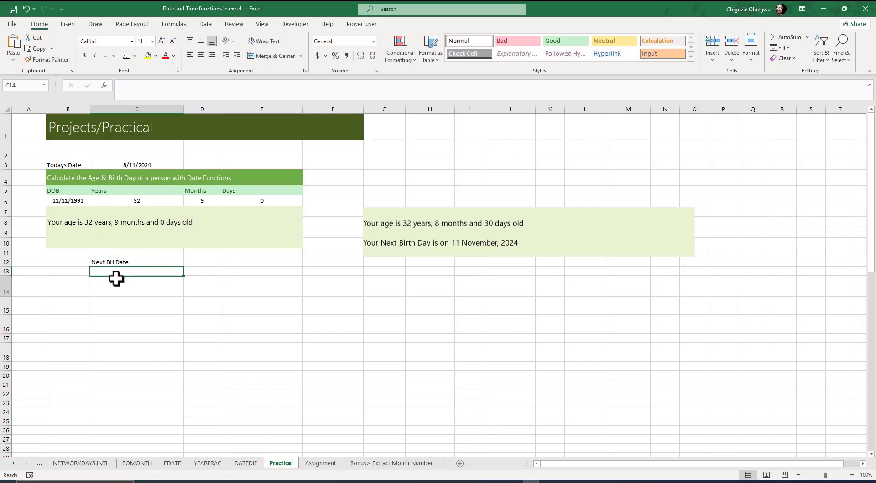
# Start a DATE formula in cell C13, below the "Next BH Date" label, with YEAR(TODAY()) as its year argument
pyautogui.click(111, 270)
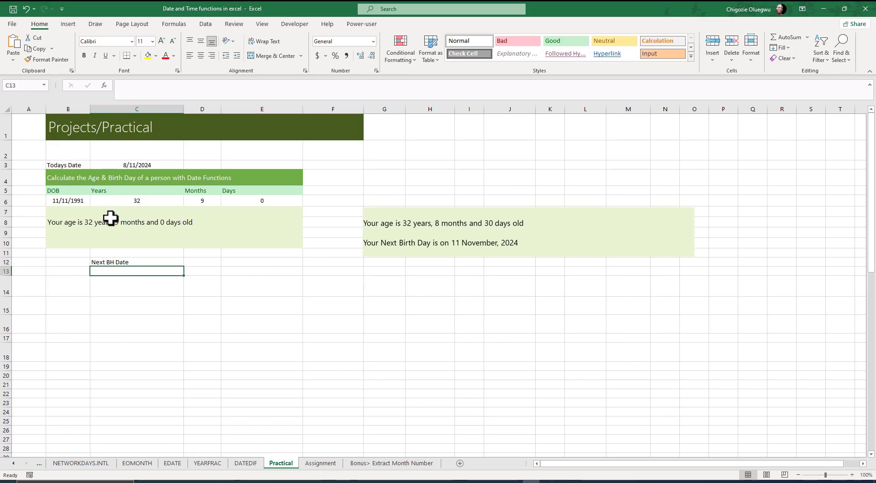
pyautogui.click(143, 281)
pyautogui.click(122, 270)
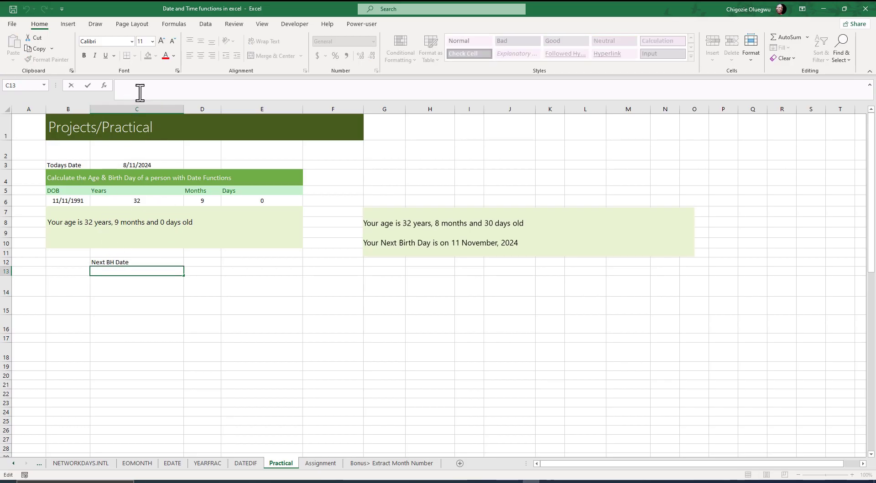
pyautogui.write('=DATE(')
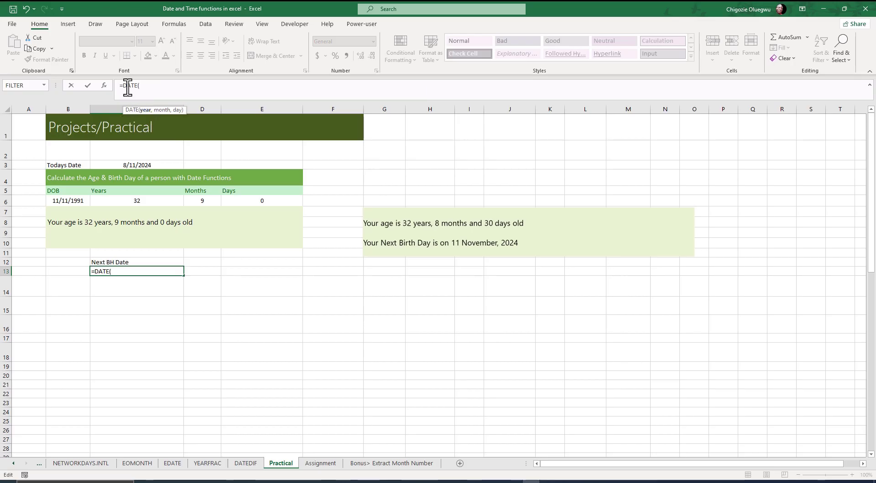
pyautogui.write('YE')
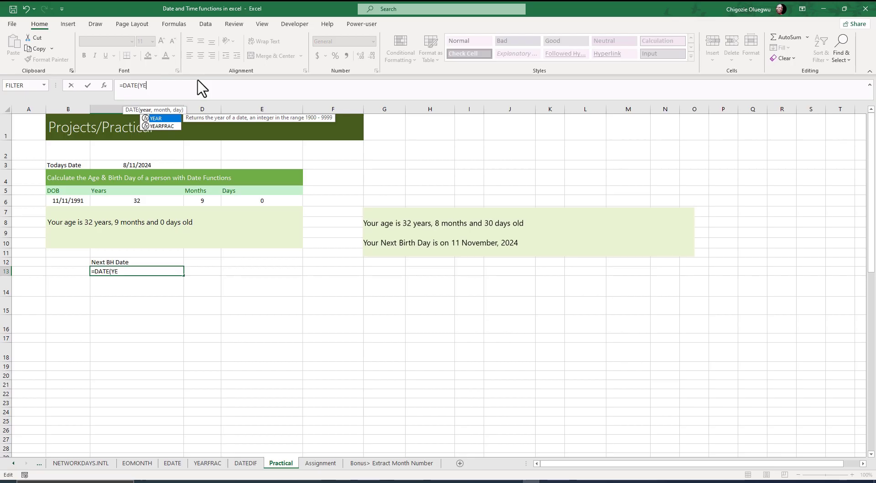
pyautogui.press('Tab')
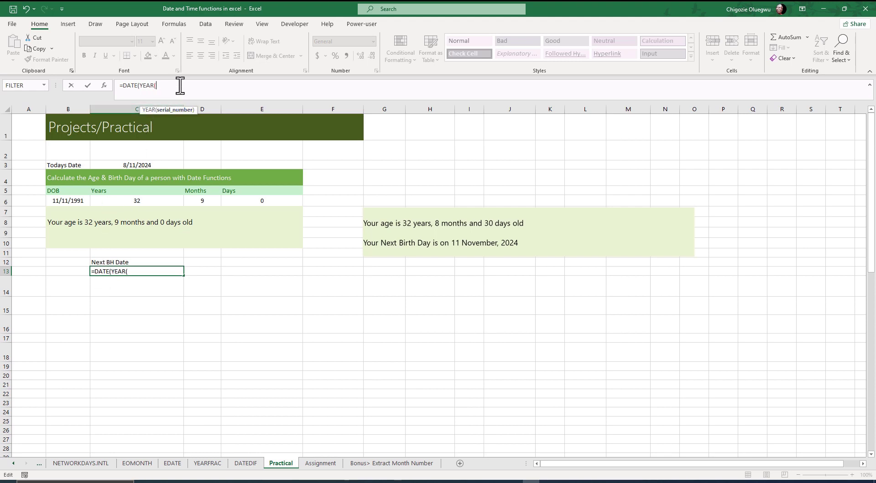
pyautogui.write('T')
pyautogui.write('ODAY(')
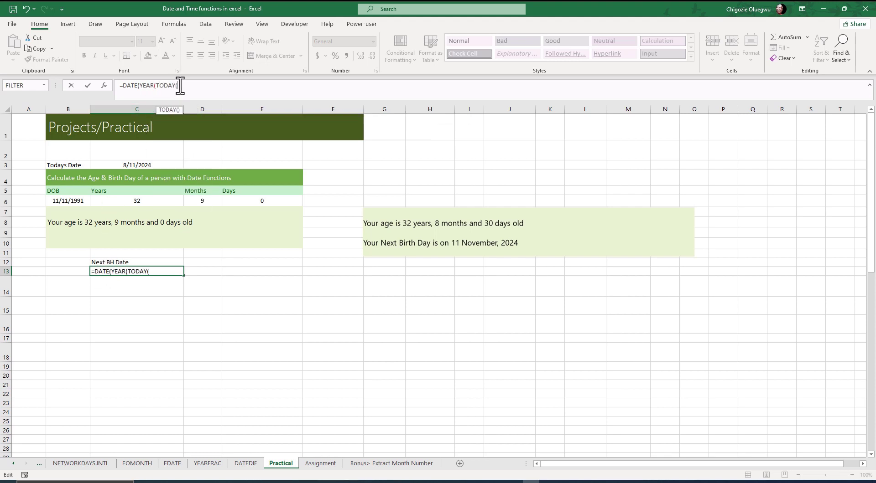
pyautogui.write(')),')
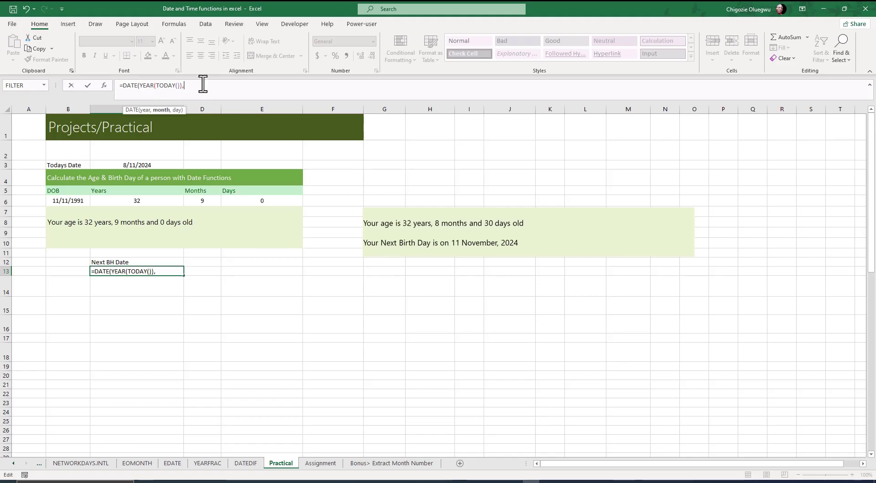
# Add MONTH(B6) as the month argument of the DATE formula in C13, ready for the day argument
pyautogui.write('MON')
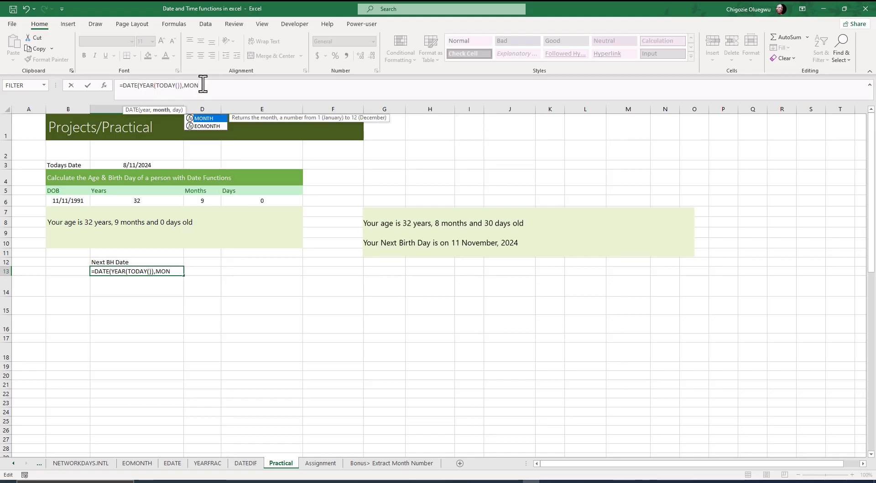
pyautogui.press('Tab')
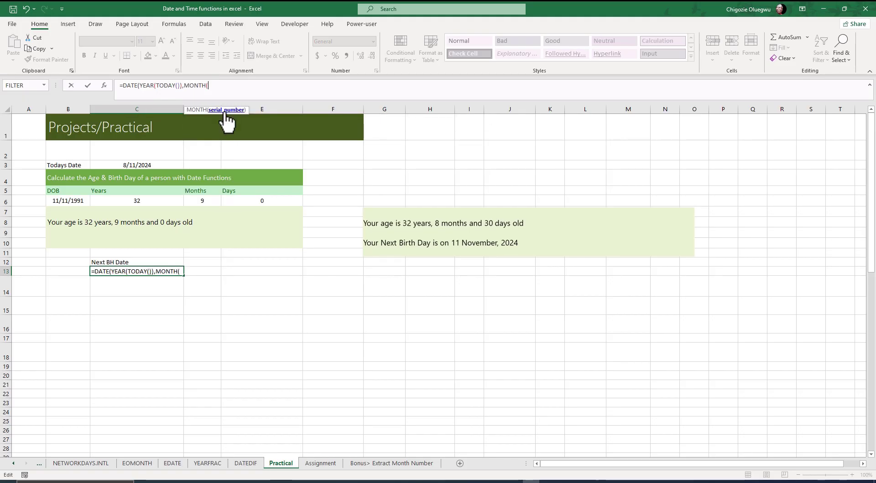
pyautogui.click(65, 203)
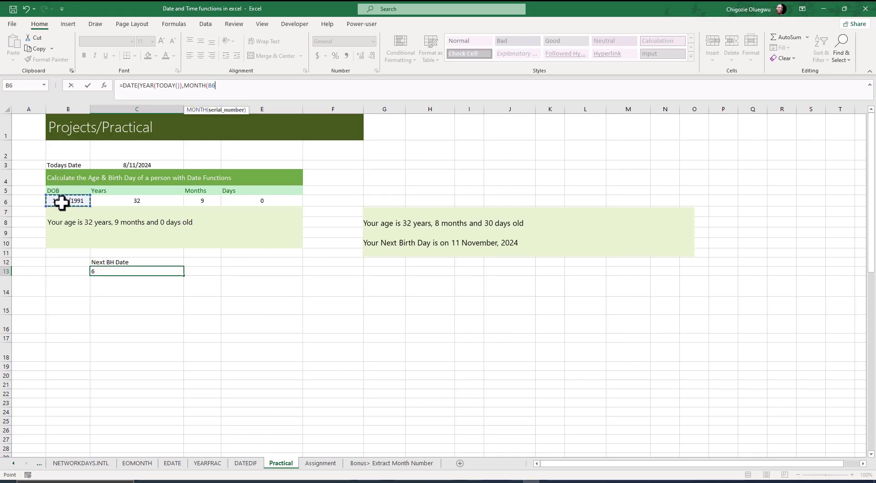
pyautogui.write(')')
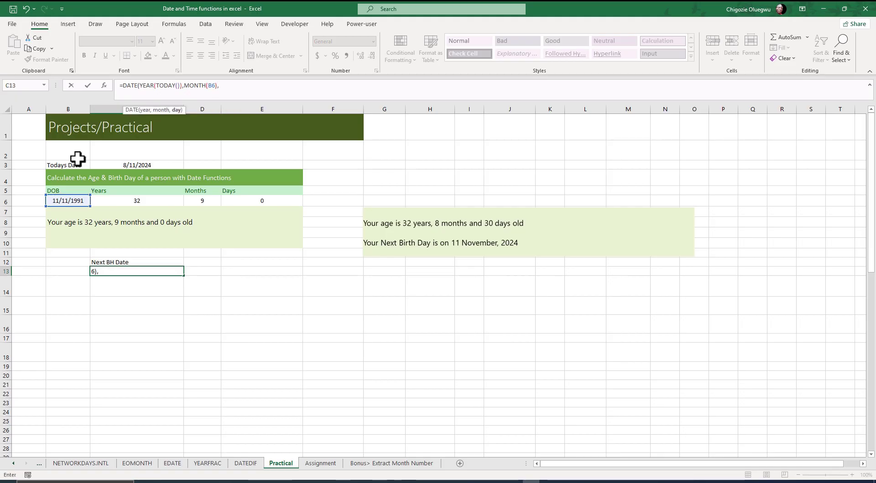
pyautogui.write(',')
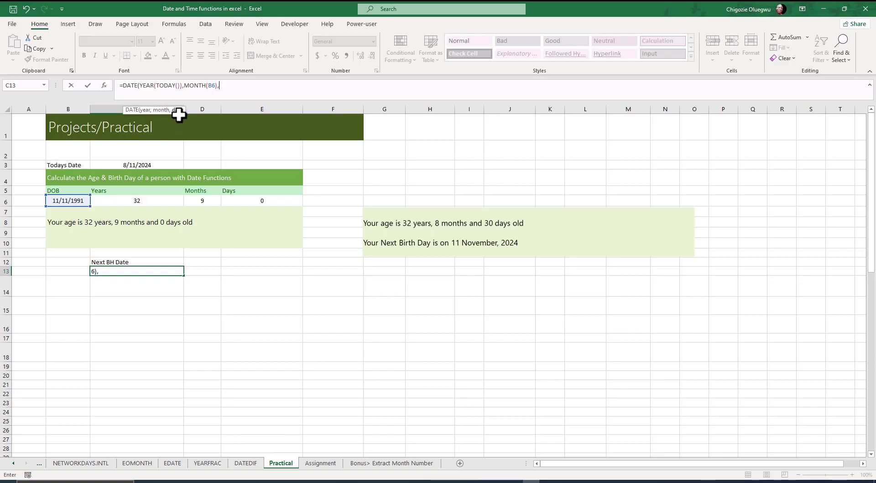
# Complete the DATE formula in C13 with DAY(B6) as the day argument and enter it
pyautogui.write('DA^T')
pyautogui.press('BackSpace')
pyautogui.press('BackSpace')
pyautogui.press('BackSpace')
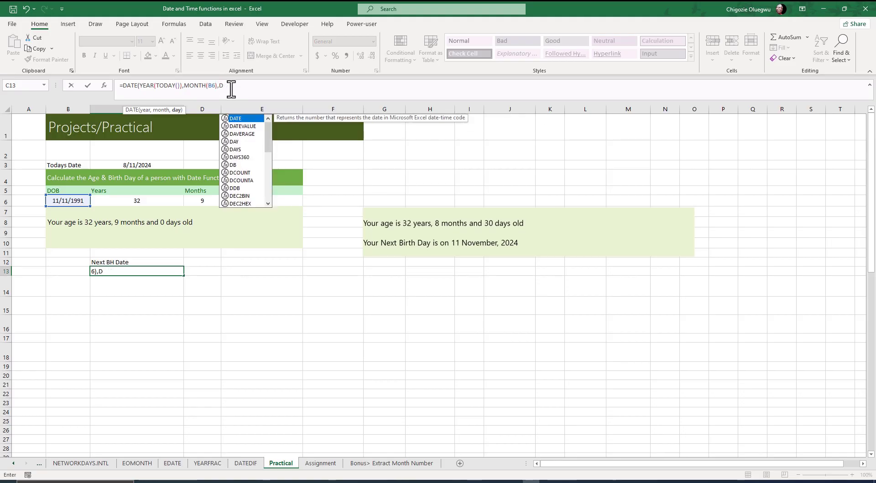
pyautogui.write('AY(')
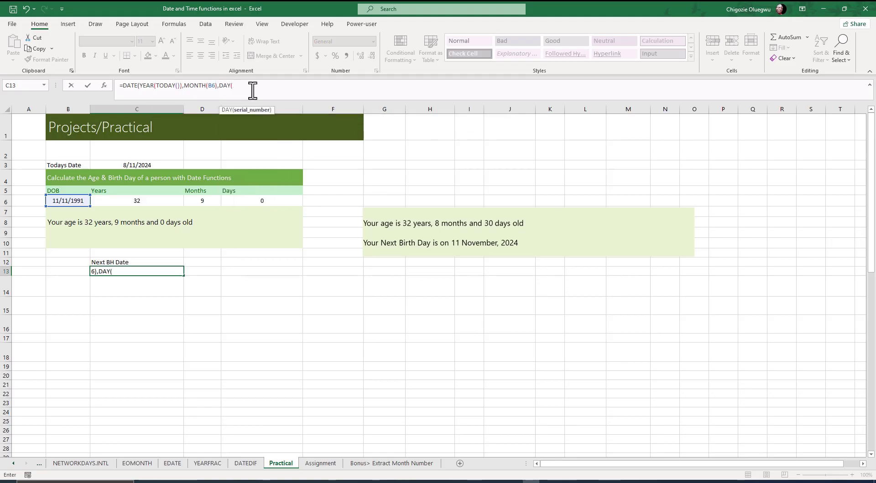
pyautogui.click(66, 201)
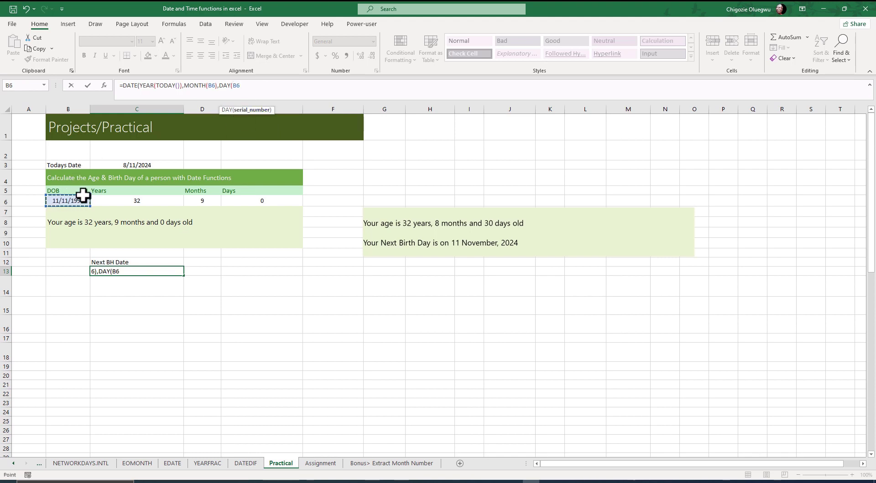
pyautogui.write(')')
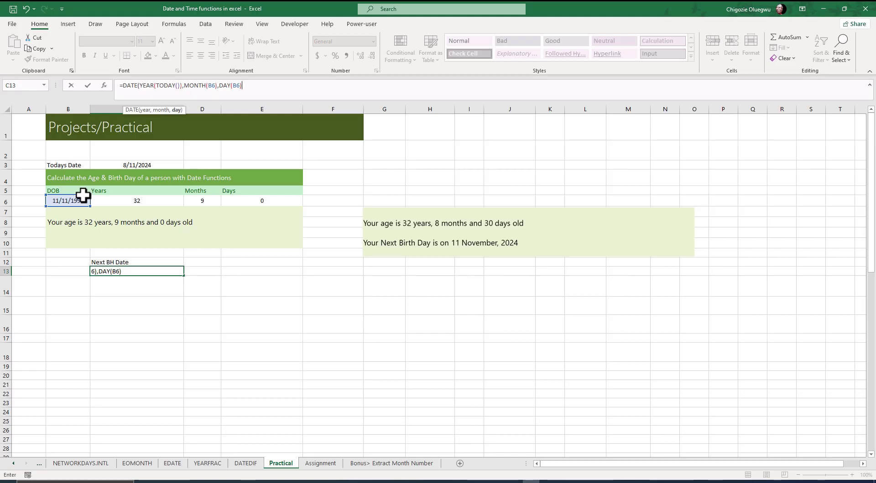
pyautogui.write(')')
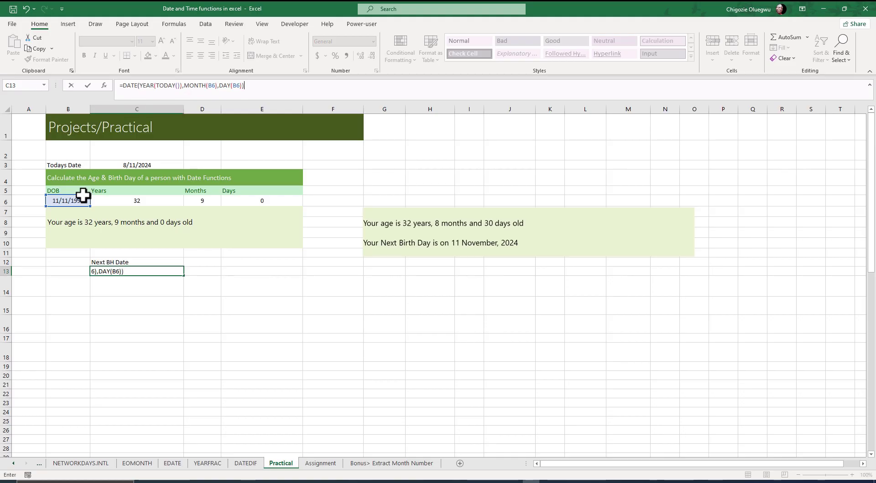
pyautogui.hotkey('ctrl', 'Return')
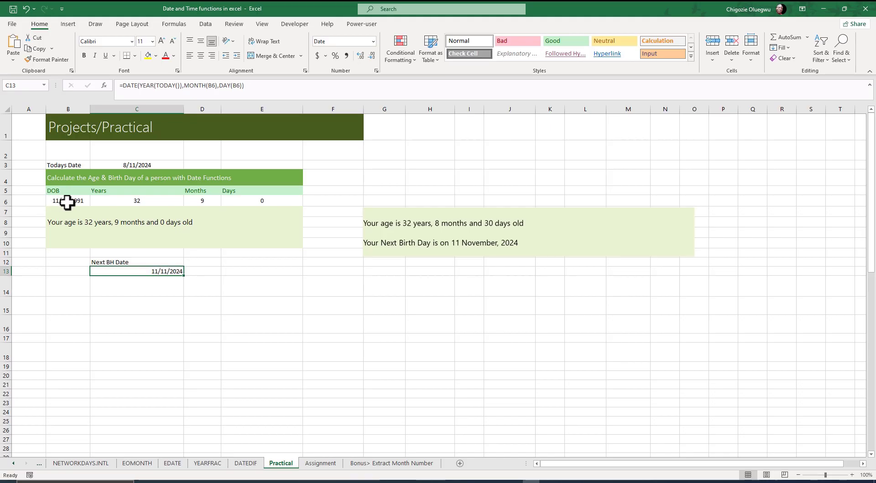
pyautogui.click(158, 286)
pyautogui.click(154, 274)
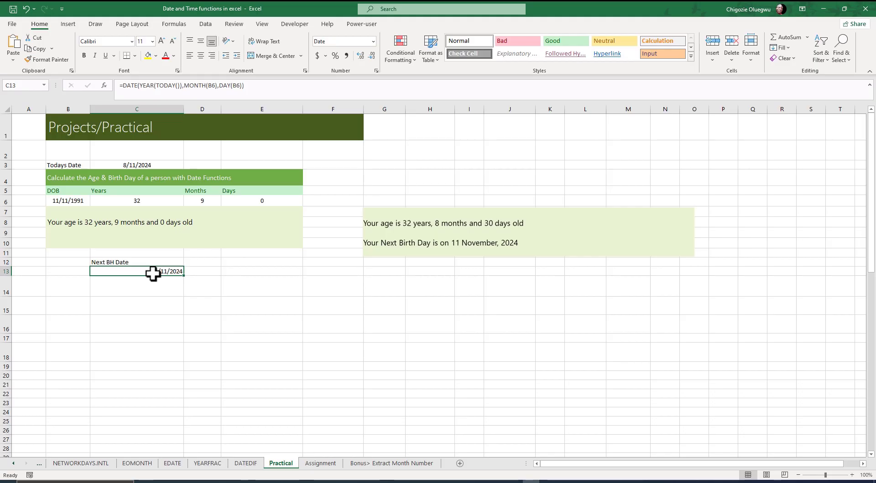
# Set the month part of the date of birth in B6 to 6 and check the next birthday date in C13
pyautogui.click(63, 204)
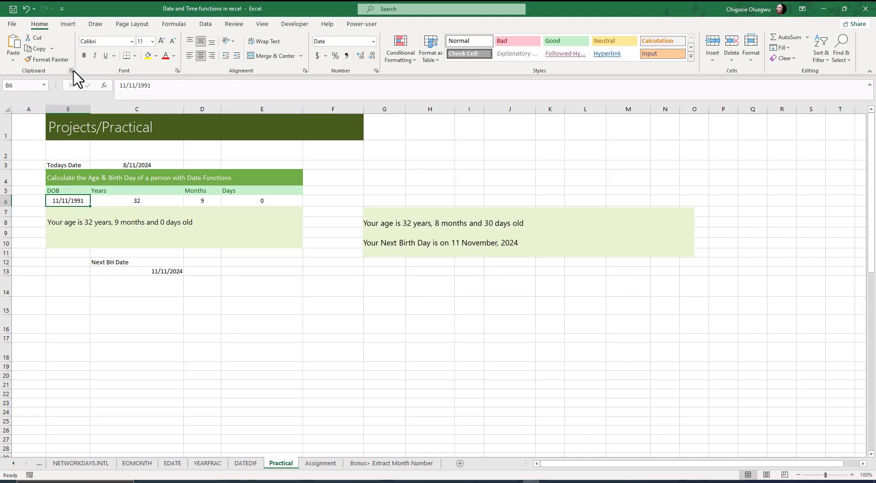
pyautogui.click(126, 85)
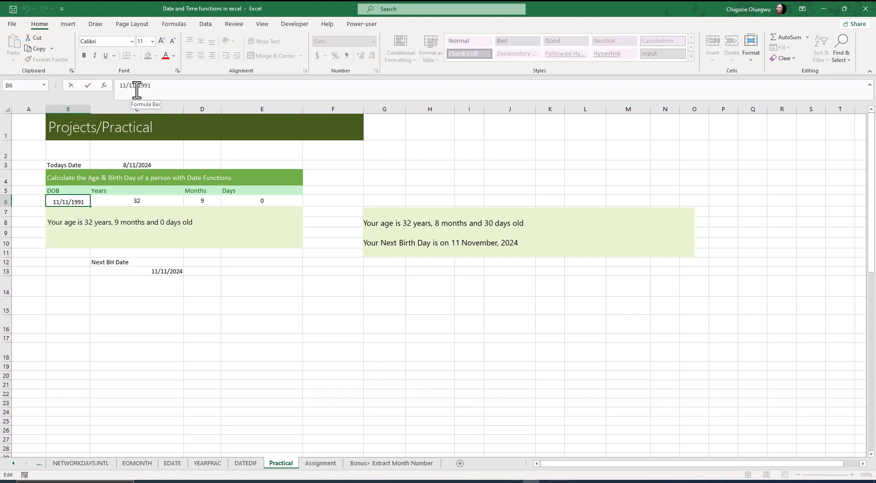
pyautogui.press('BackSpace')
pyautogui.press('BackSpace')
pyautogui.write('6')
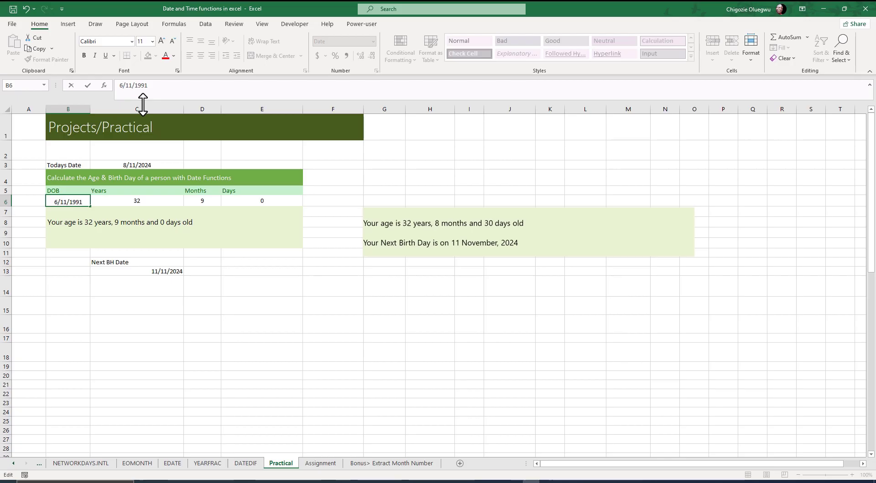
pyautogui.click(157, 278)
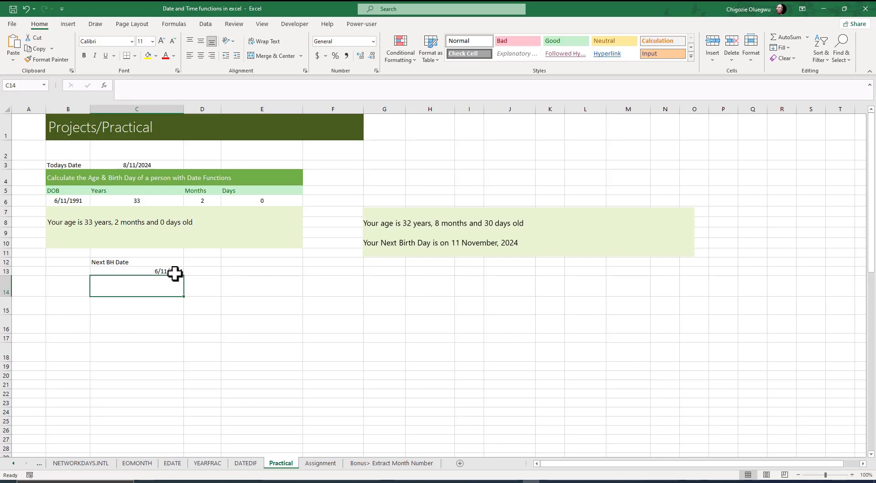
pyautogui.click(158, 273)
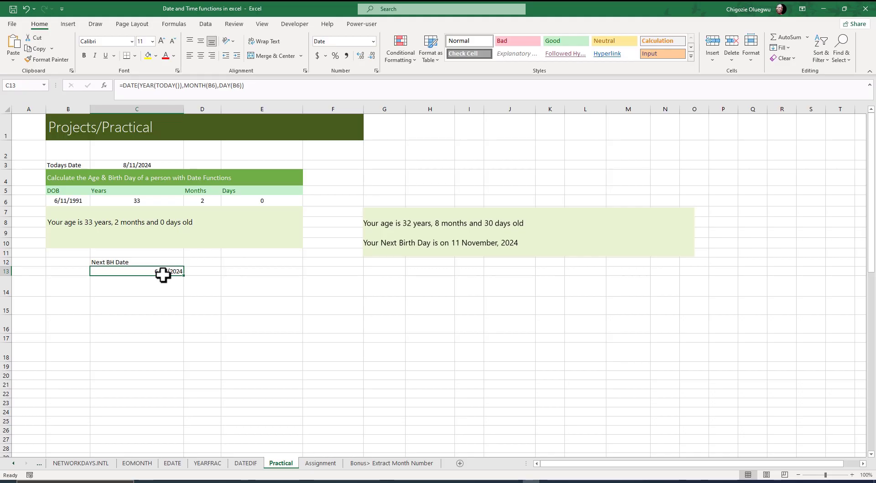
# Start a second DATE formula in C14, below the first result, with YEAR(TODAY()) plus an adjustment as its year argument
pyautogui.click(137, 279)
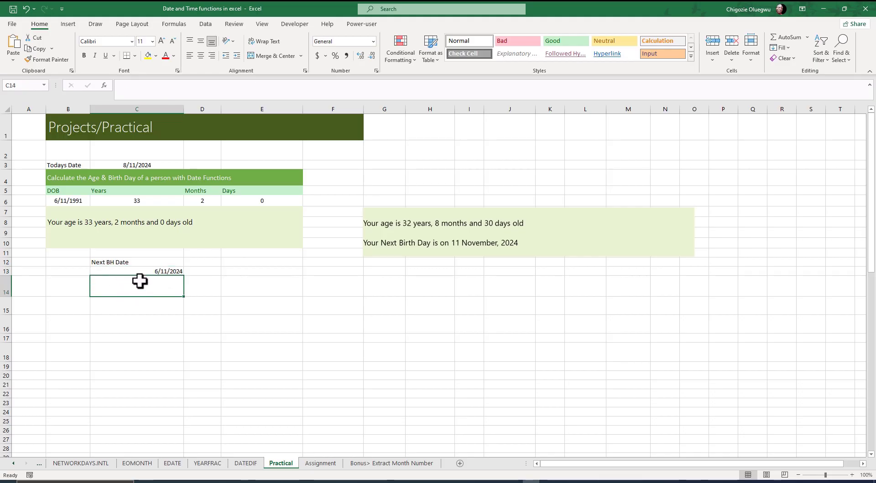
pyautogui.click(142, 84)
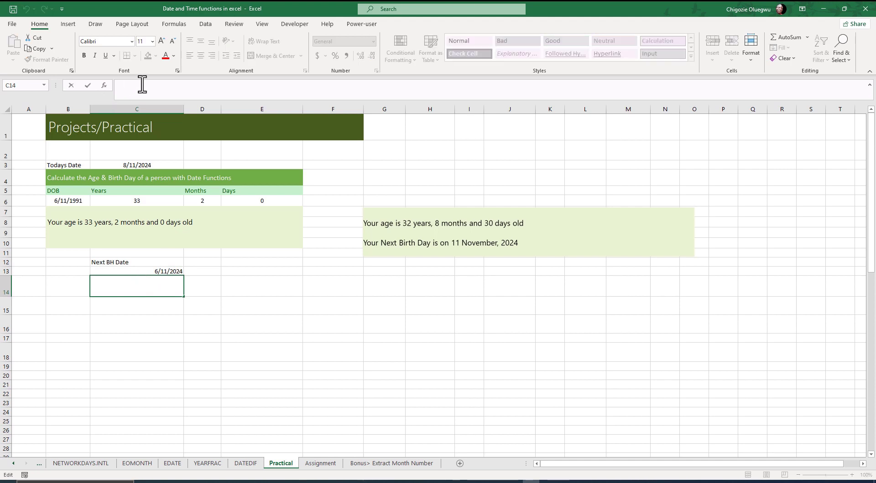
pyautogui.write('=DATE(')
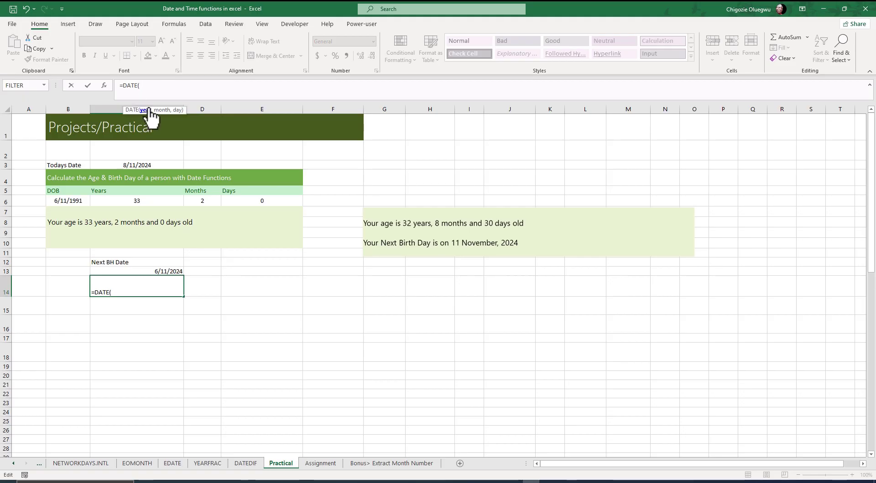
pyautogui.write('Ye')
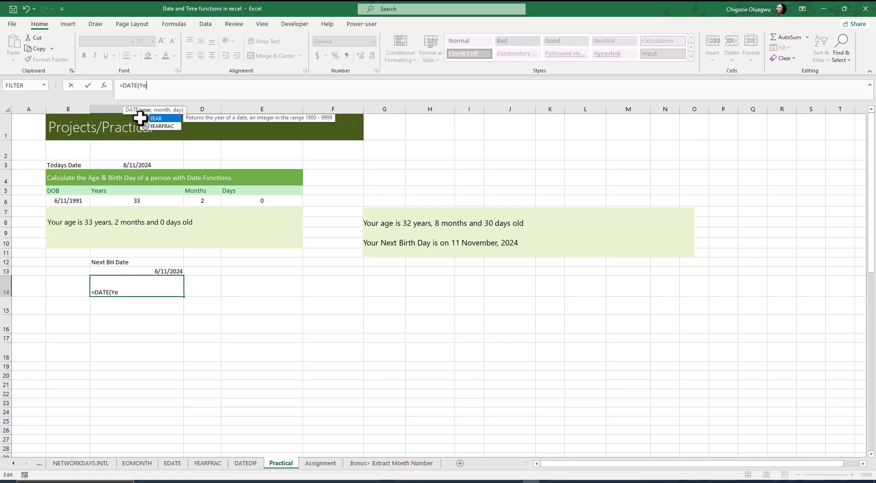
pyautogui.write('a')
pyautogui.press('Tab')
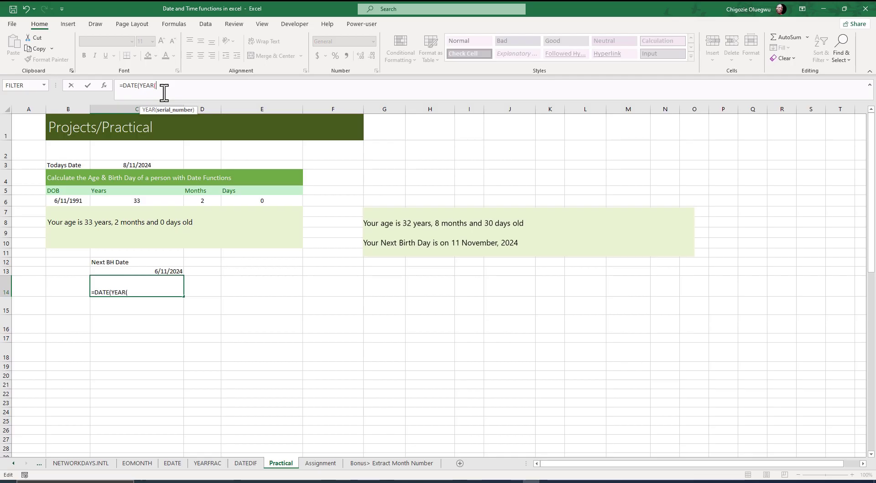
pyautogui.write('TODAY')
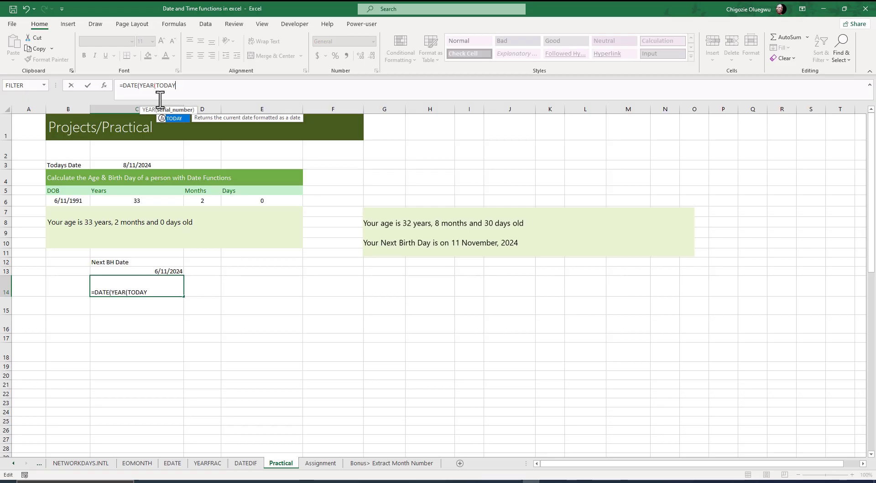
pyautogui.write('()')
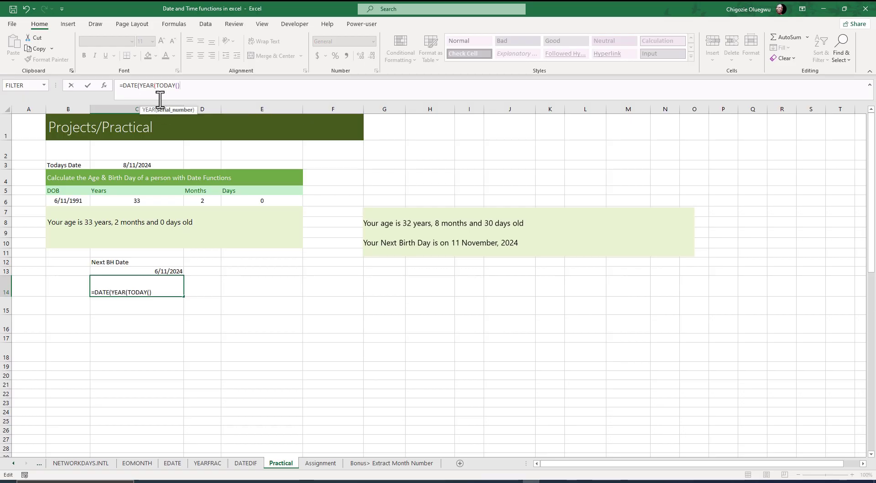
pyautogui.write(') +')
# Add IF(C13 > TODAY(),0,1) to the year argument of the C14 formula, ready for the month argument
pyautogui.write('I')
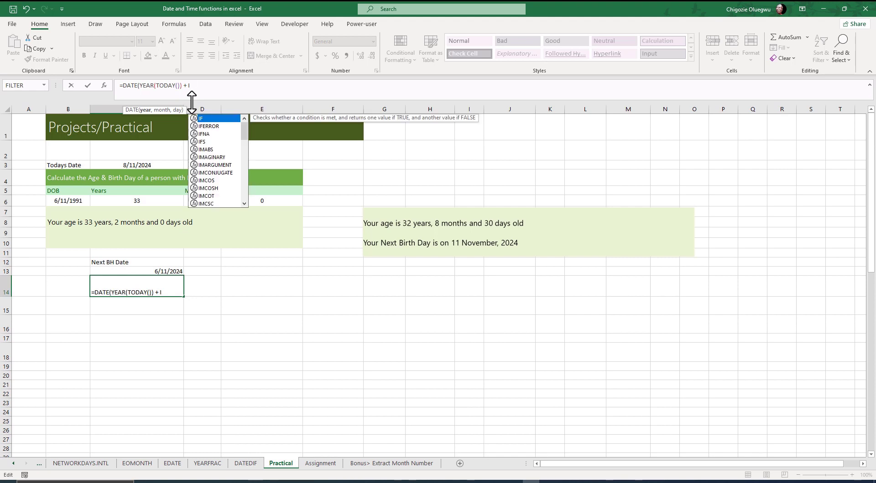
pyautogui.write('F(')
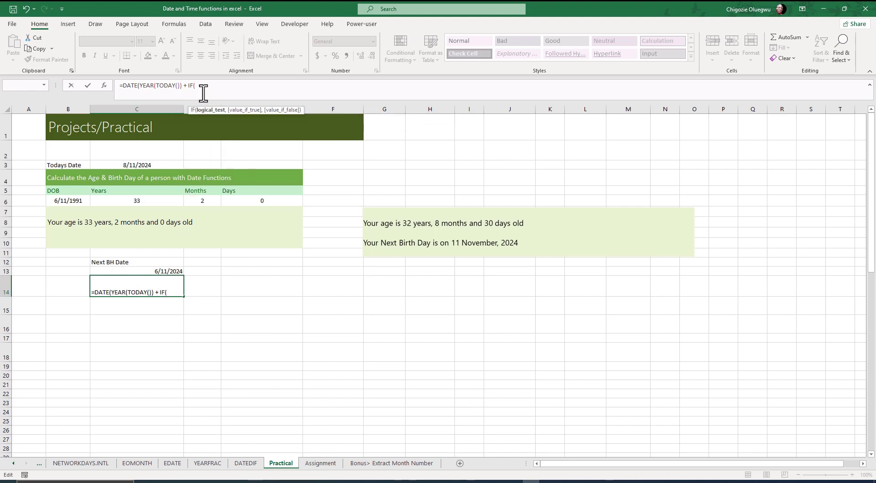
pyautogui.click(153, 273)
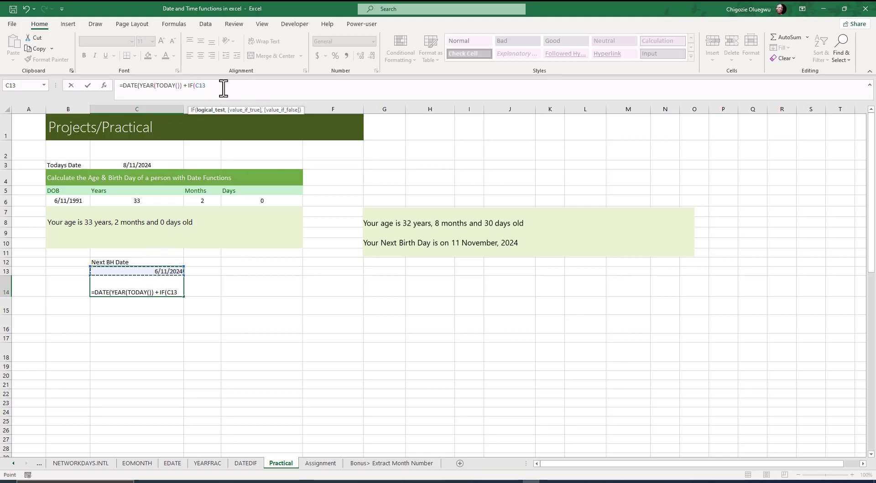
pyautogui.write('>T')
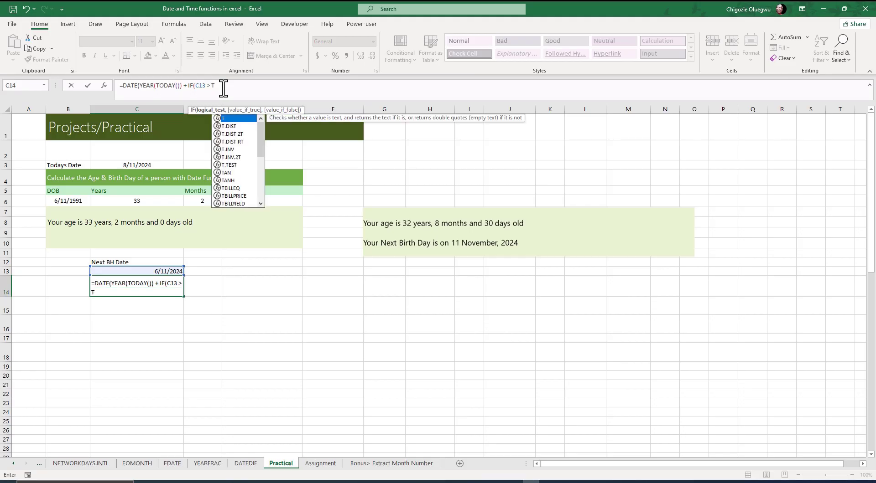
pyautogui.write('ODA')
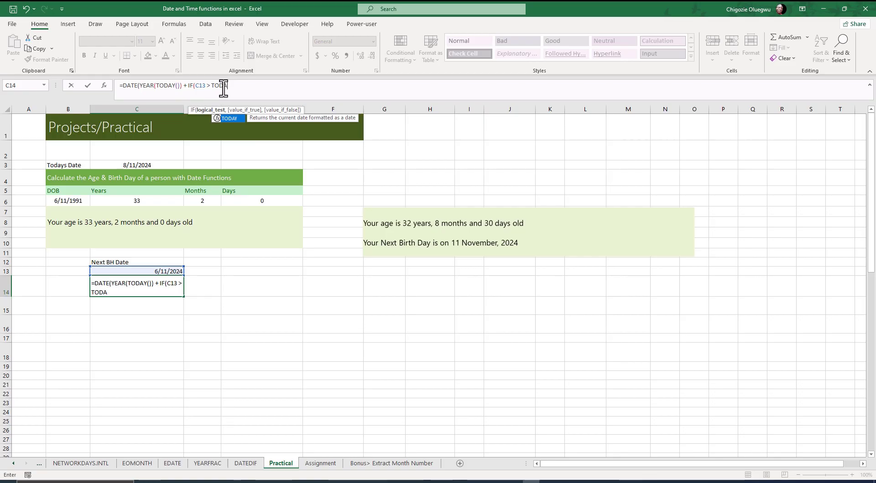
pyautogui.write('Y(),0')
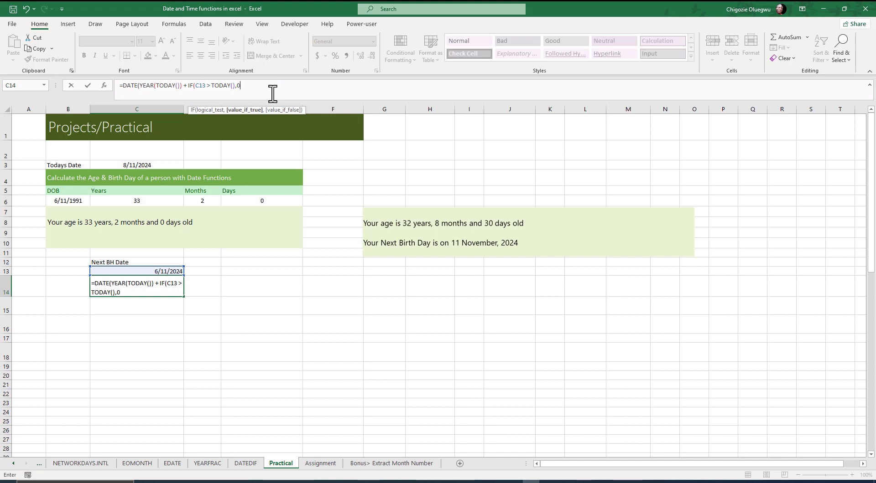
pyautogui.write(',1')
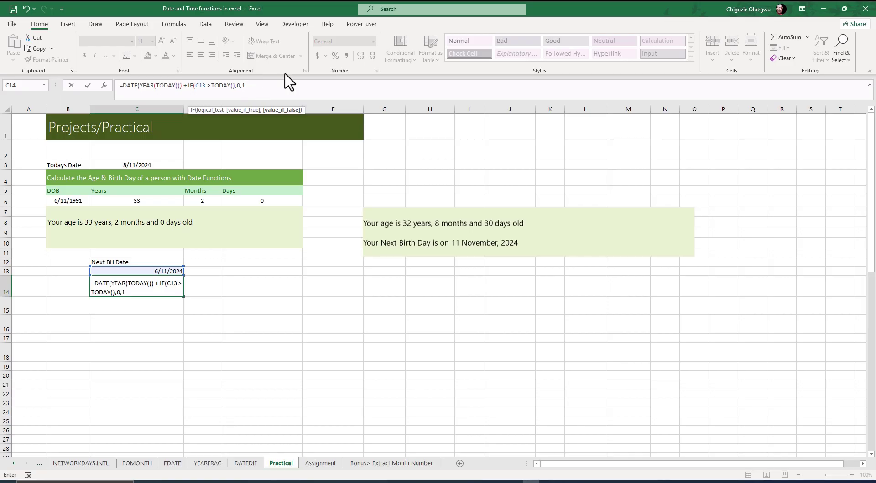
pyautogui.write('),')
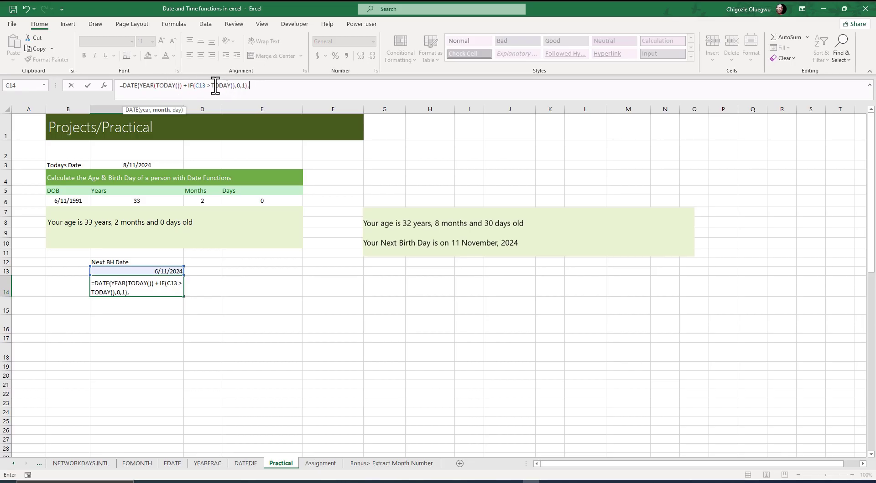
pyautogui.moveTo(236, 89); pyautogui.dragTo(147, 89)
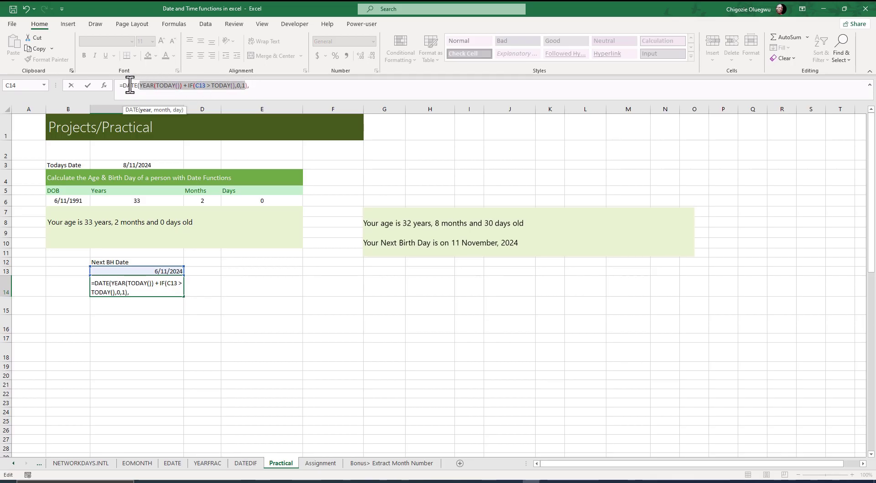
pyautogui.click(257, 86)
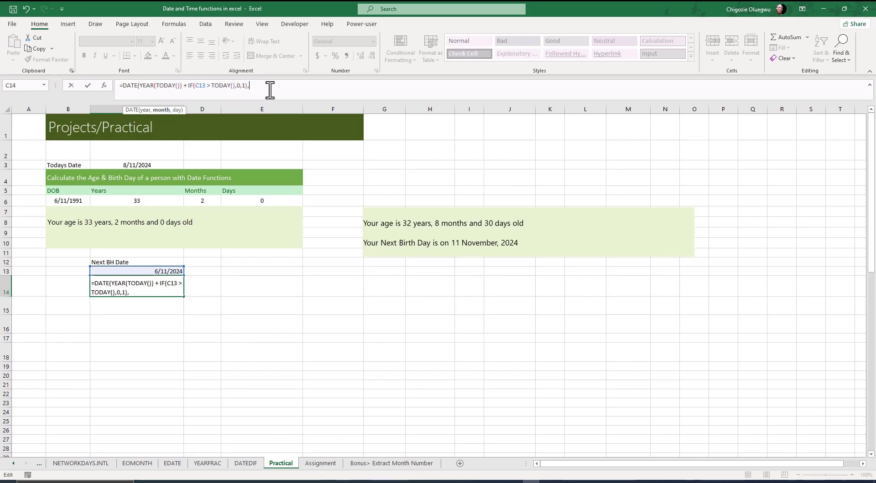
# Add MONTH(B6) as the month argument of the DATE formula in C14
pyautogui.write('MON')
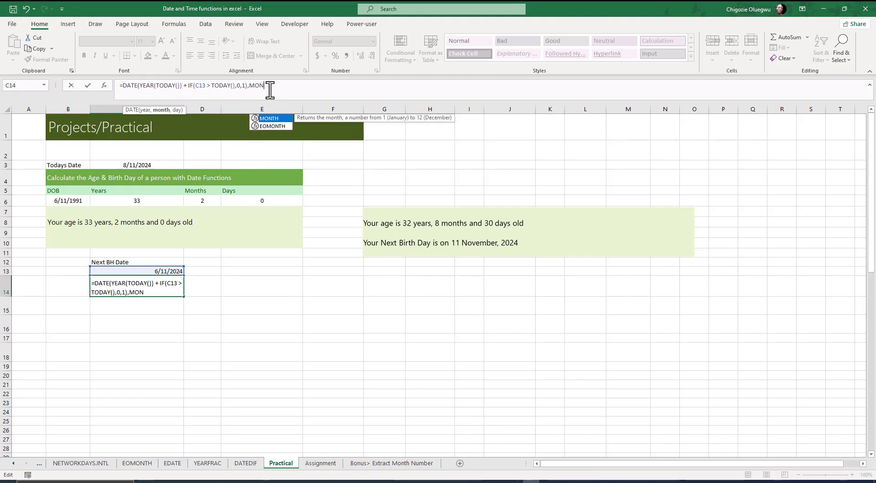
pyautogui.write('th')
pyautogui.press('Tab')
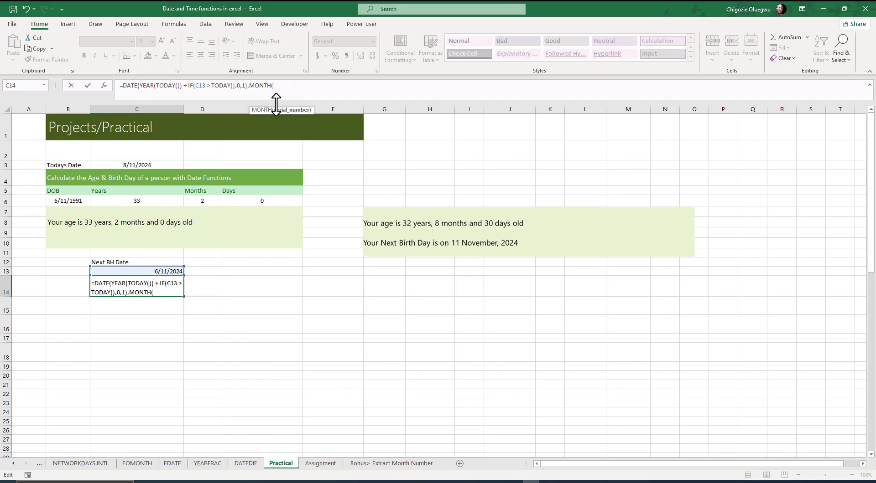
pyautogui.click(62, 200)
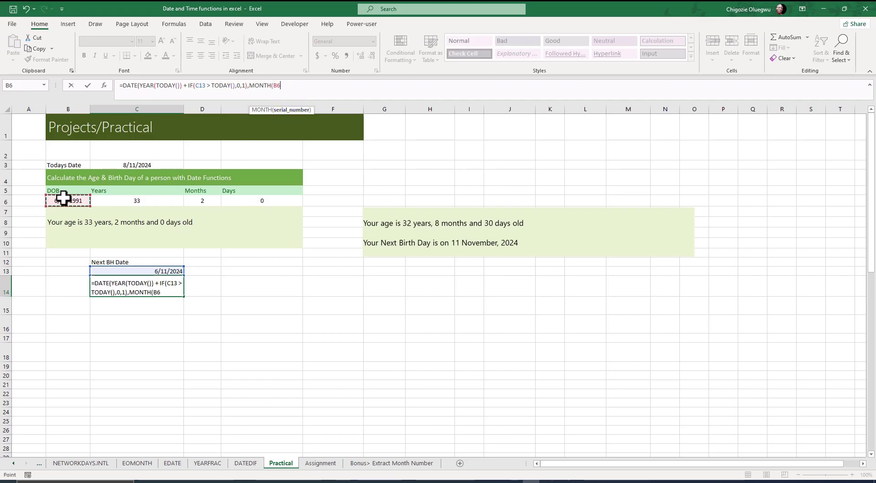
pyautogui.write('),')
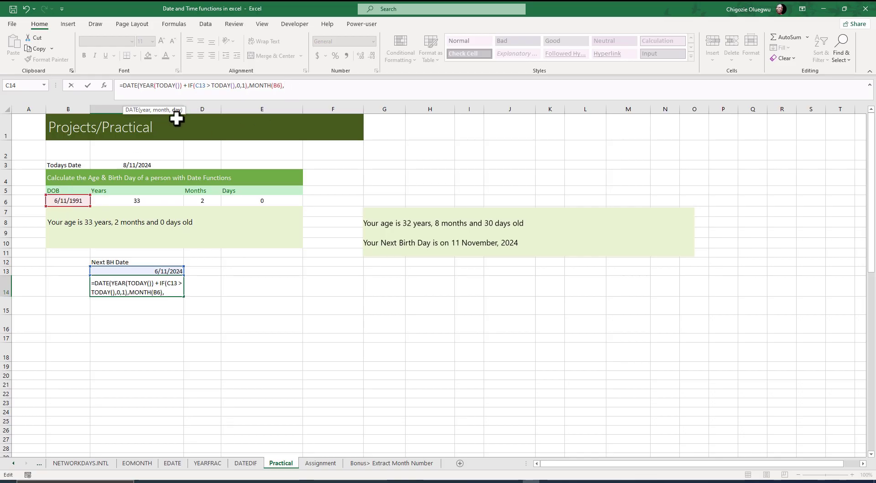
# Complete the C14 formula with DAY(B6) as the day argument, enter it and check its result
pyautogui.write('DAY(')
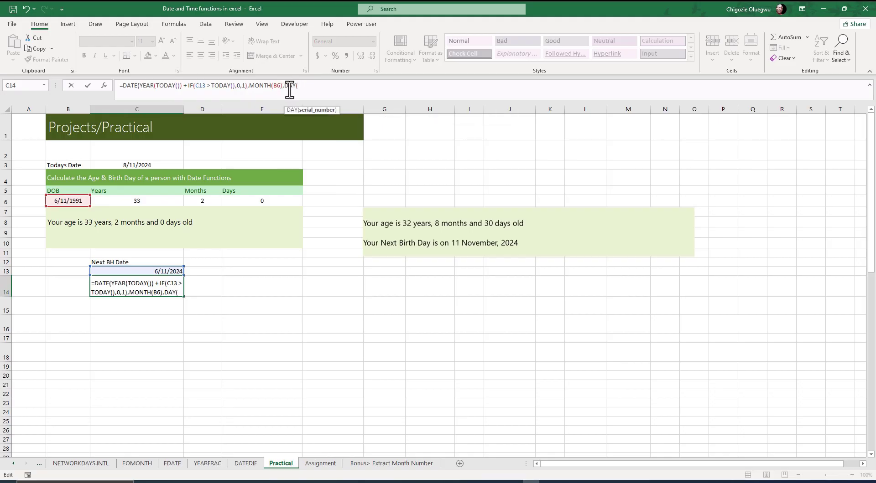
pyautogui.click(63, 202)
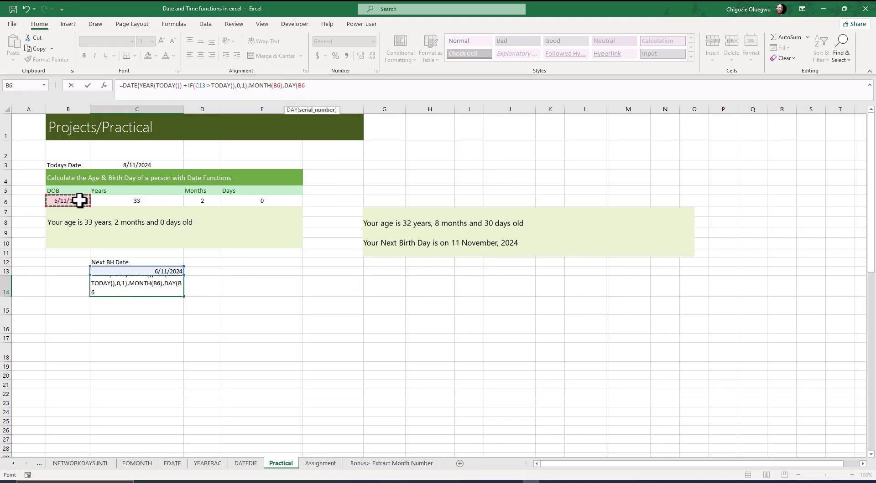
pyautogui.write('))')
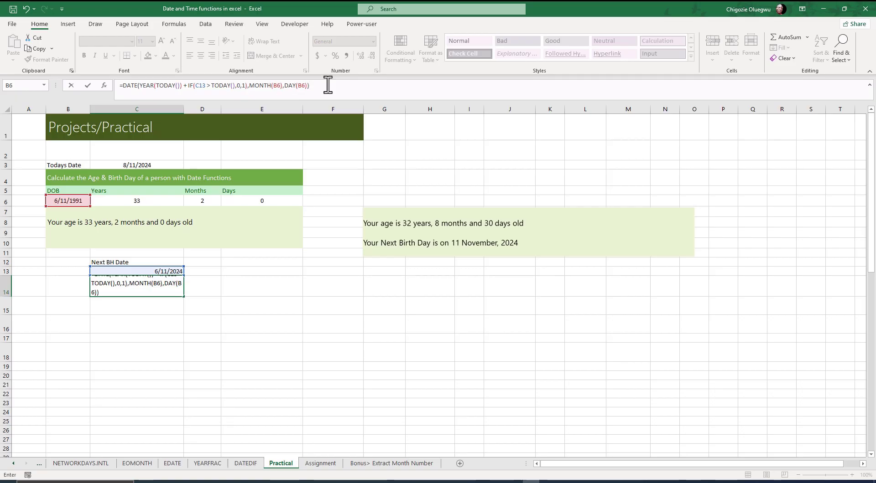
pyautogui.hotkey('ctrl', 'Return')
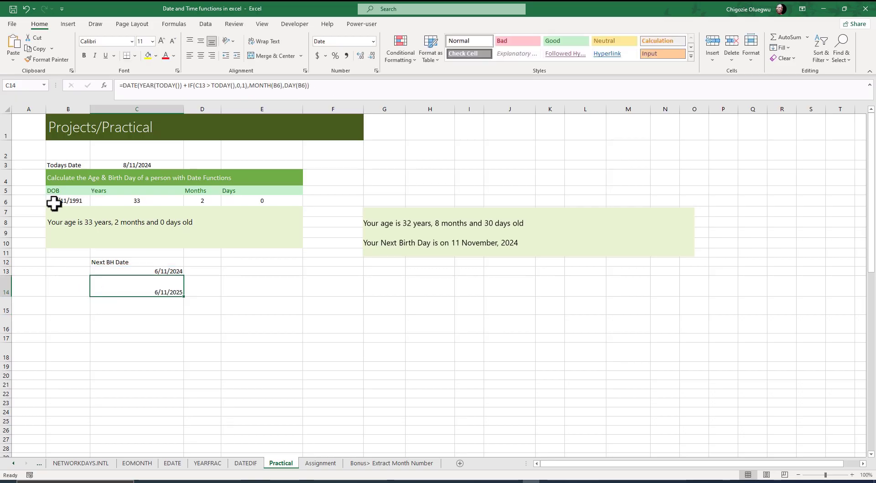
pyautogui.click(157, 310)
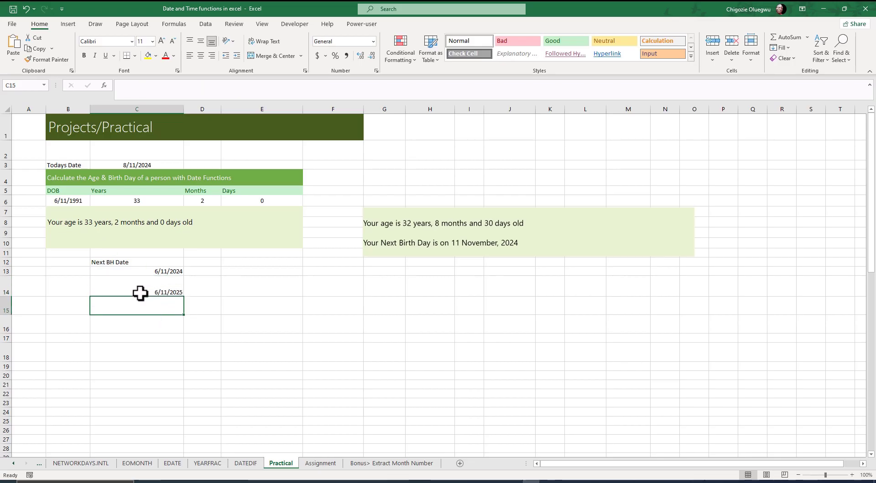
pyautogui.click(173, 292)
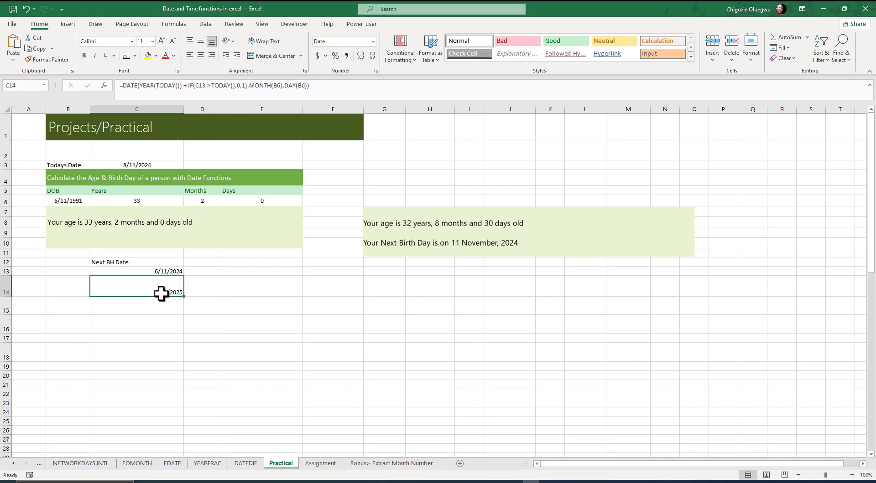
# Set the month part of the date of birth in B6 to 11 and check the next birthday date in C14
pyautogui.click(68, 205)
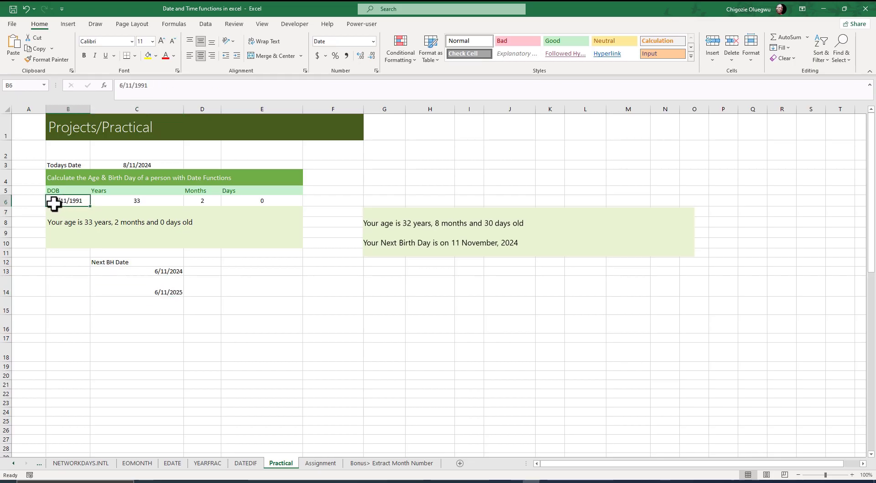
pyautogui.click(102, 284)
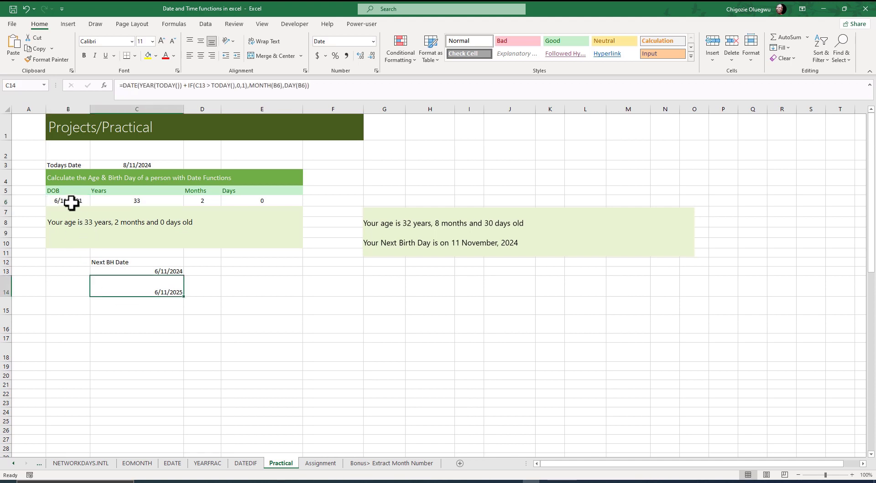
pyautogui.click(55, 202)
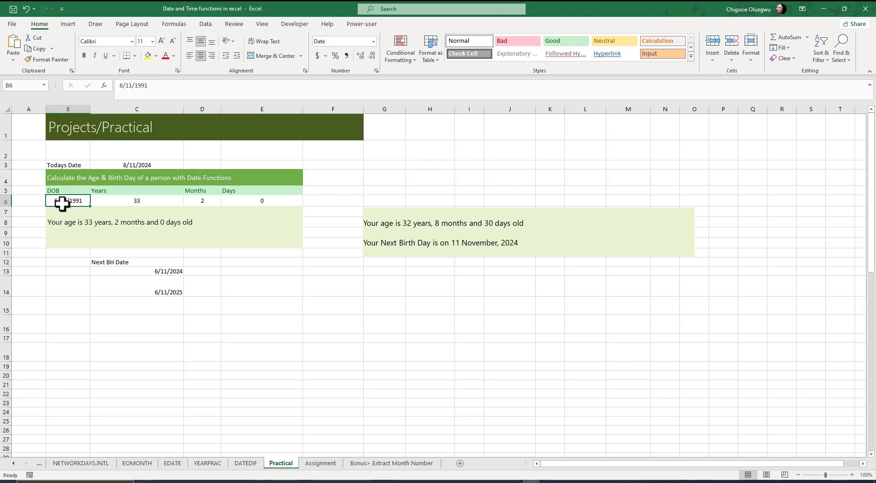
pyautogui.click(155, 294)
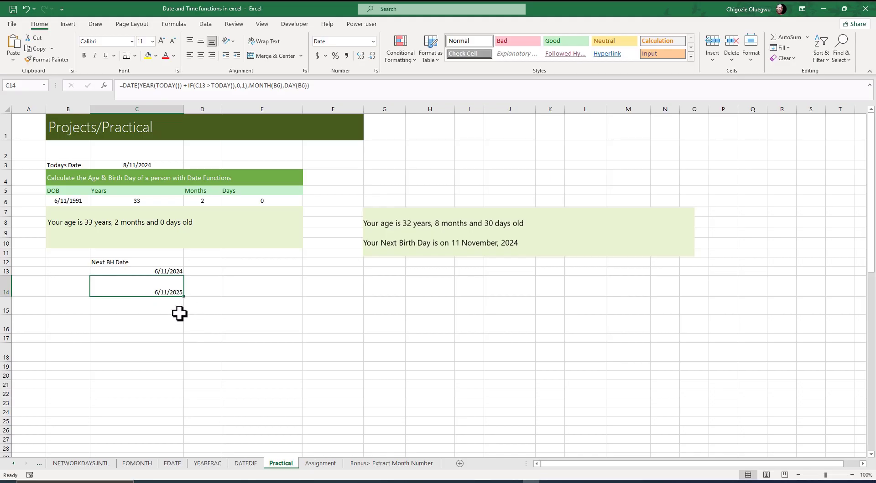
pyautogui.click(57, 200)
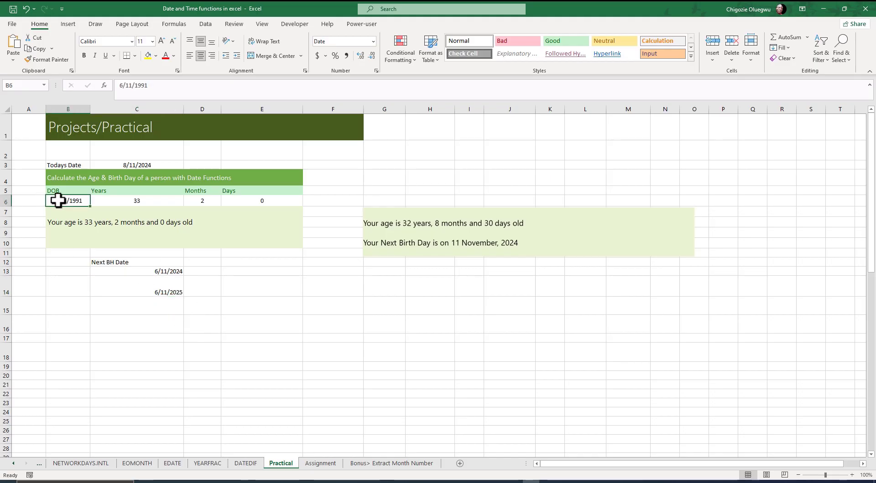
pyautogui.click(125, 86)
pyautogui.press('BackSpace')
pyautogui.write('11')
pyautogui.press('Return')
pyautogui.click(142, 294)
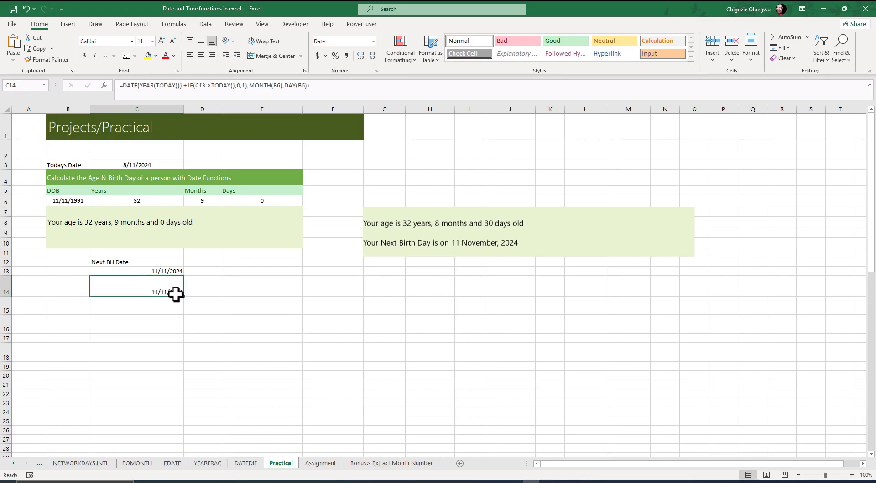
pyautogui.click(137, 299)
pyautogui.click(141, 293)
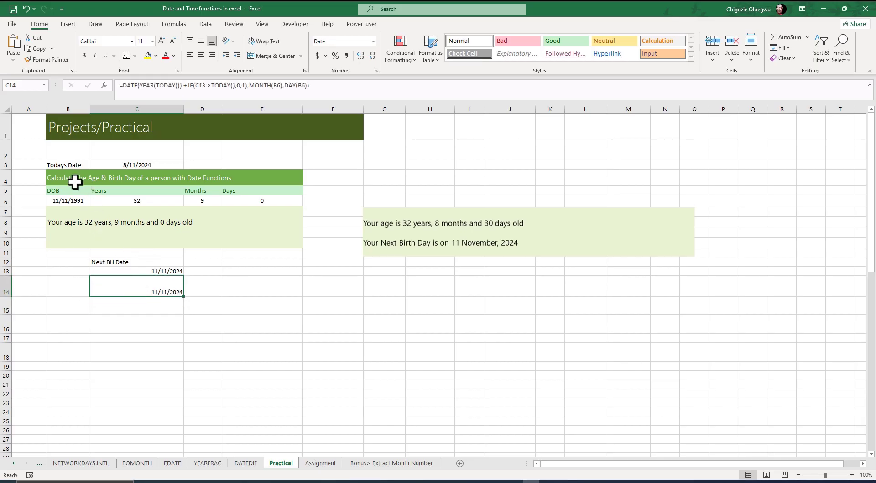
# Examine the C14 formula, in particular the C13 reference inside its IF test, without changing it
pyautogui.click(152, 303)
pyautogui.click(160, 288)
pyautogui.click(146, 312)
pyautogui.click(150, 295)
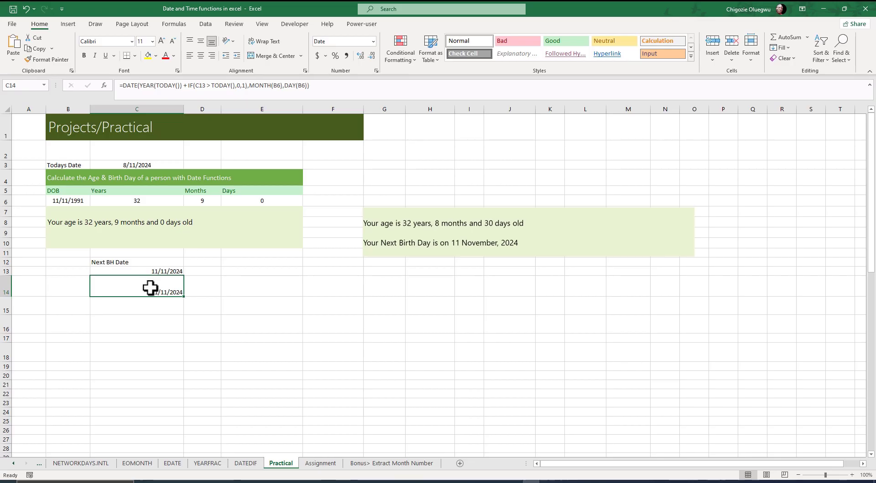
pyautogui.click(238, 88)
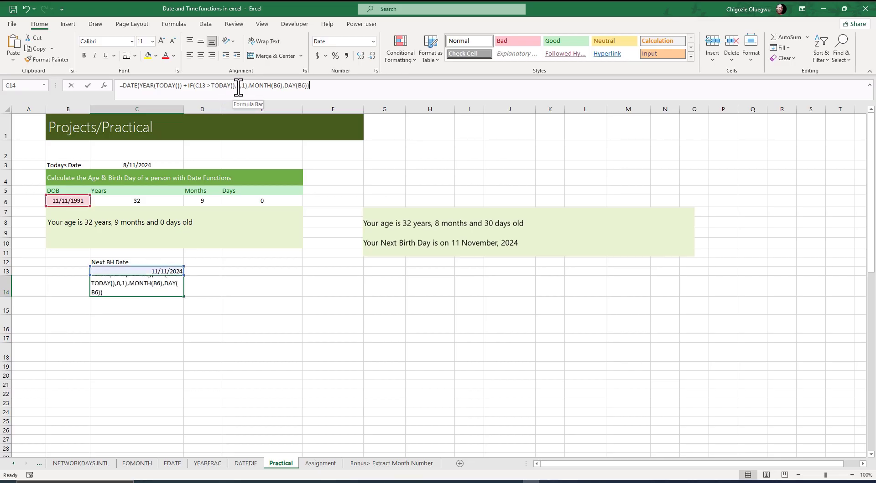
pyautogui.click(205, 87)
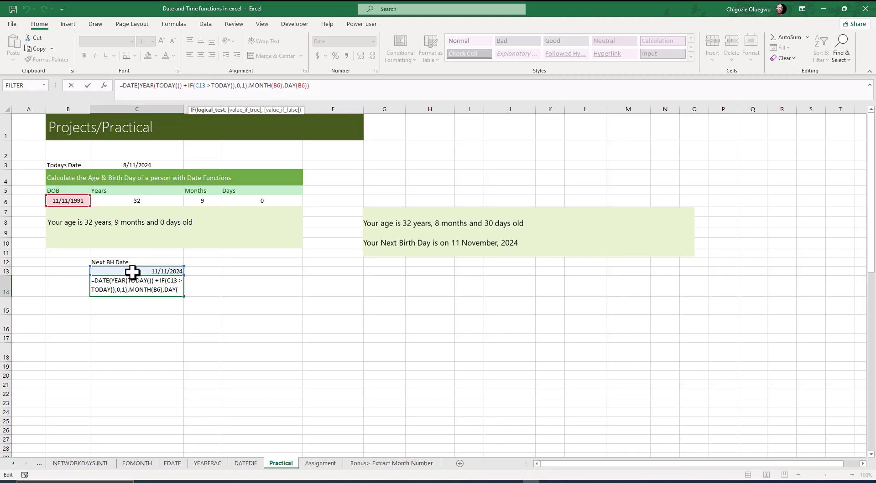
pyautogui.doubleClick(201, 88)
pyautogui.click(205, 88)
pyautogui.press('Return')
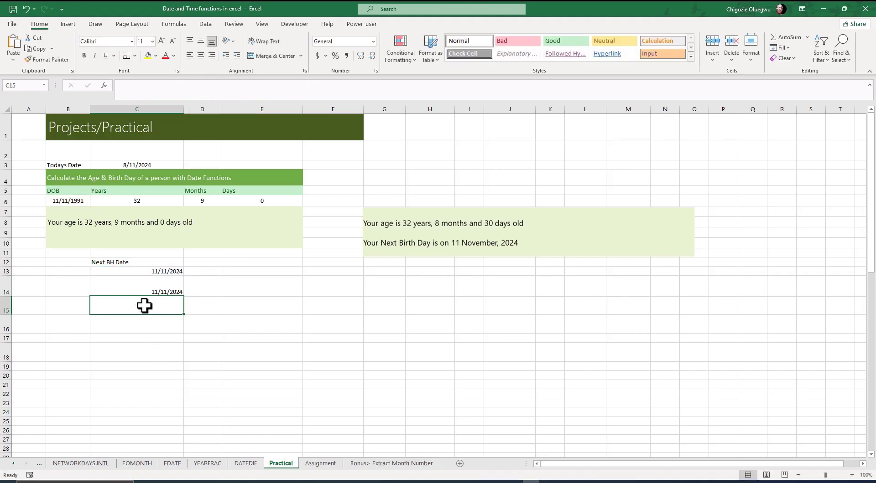
# Copy the DATE expression from the formula in C13 without its equals sign
pyautogui.click(151, 273)
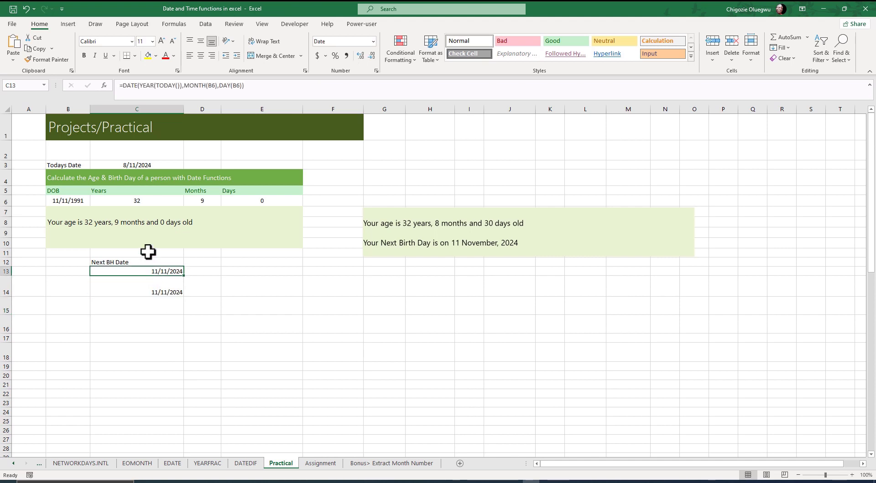
pyautogui.moveTo(248, 87); pyautogui.dragTo(122, 87)
pyautogui.hotkey('ctrl', 'c')
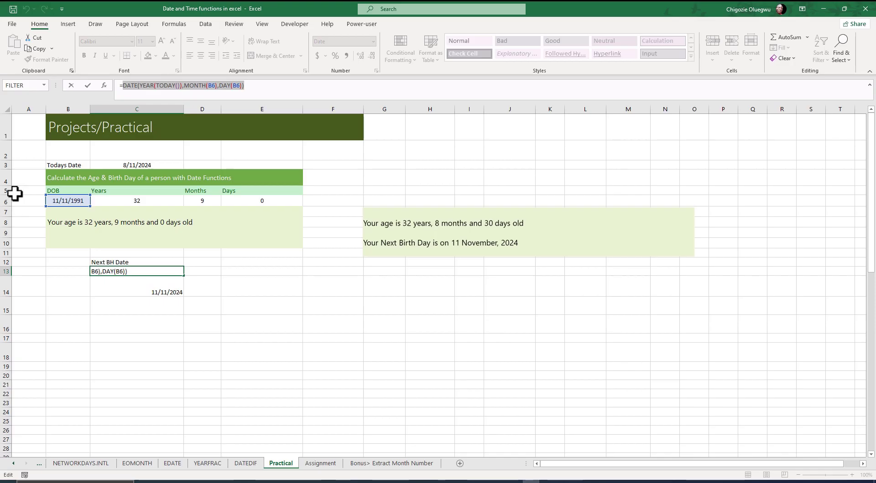
pyautogui.press('Return')
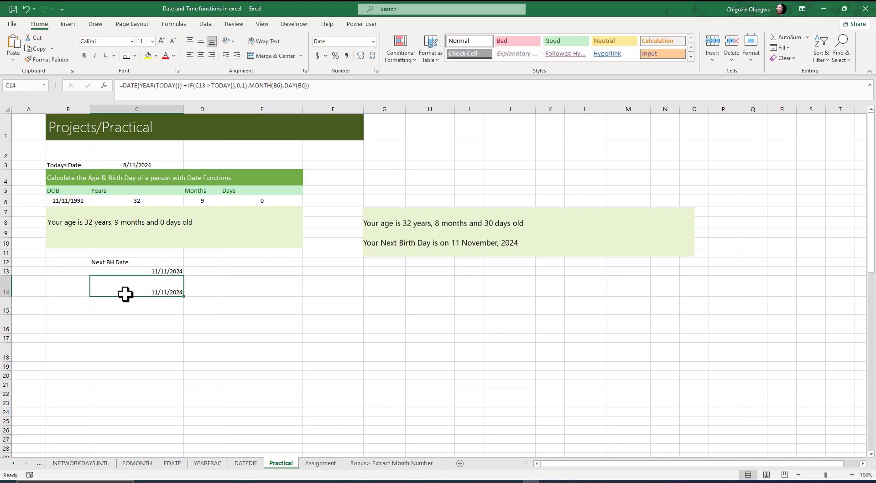
# Replace the C13 reference in the C14 formula's IF test with the copied expression DATE(YEAR(TODAY()),MONTH(B6),DAY(B6))
pyautogui.click(206, 86)
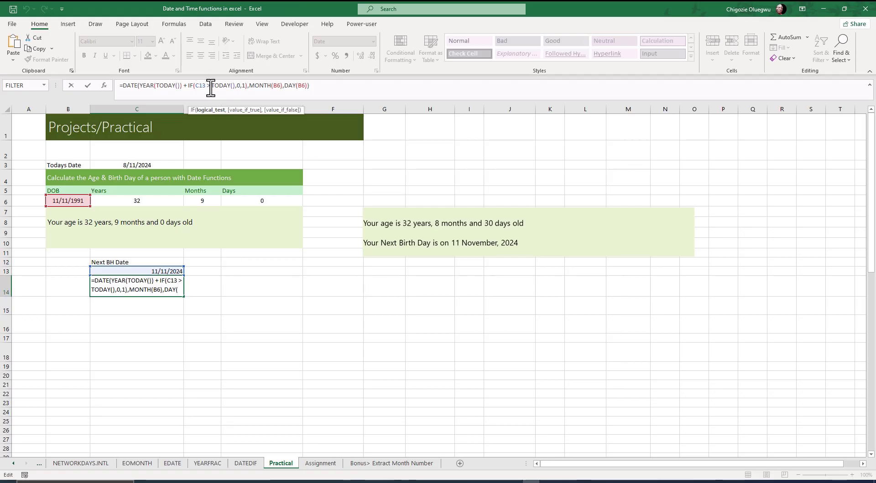
pyautogui.press('BackSpace')
pyautogui.press('BackSpace')
pyautogui.press('BackSpace')
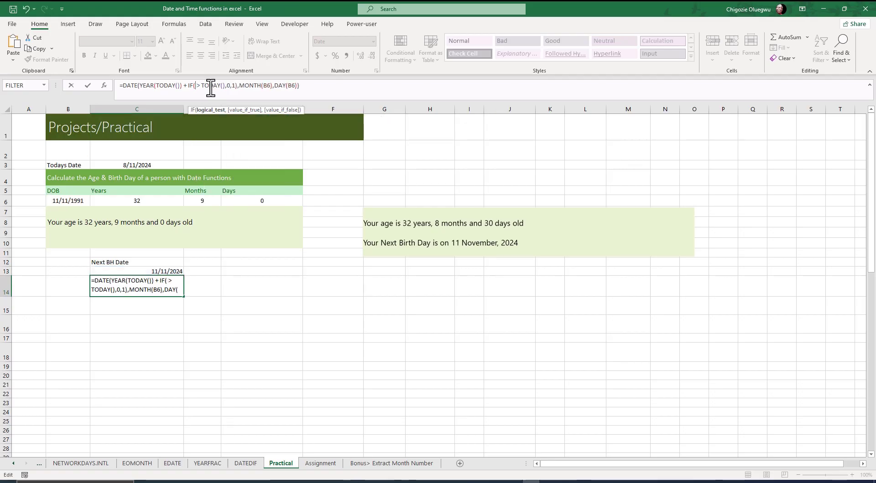
pyautogui.hotkey('ctrl', 'v')
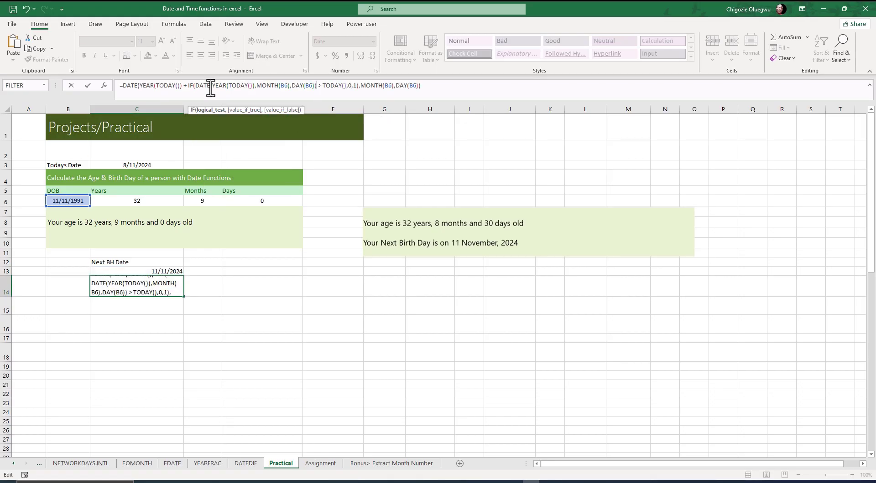
pyautogui.press('Return')
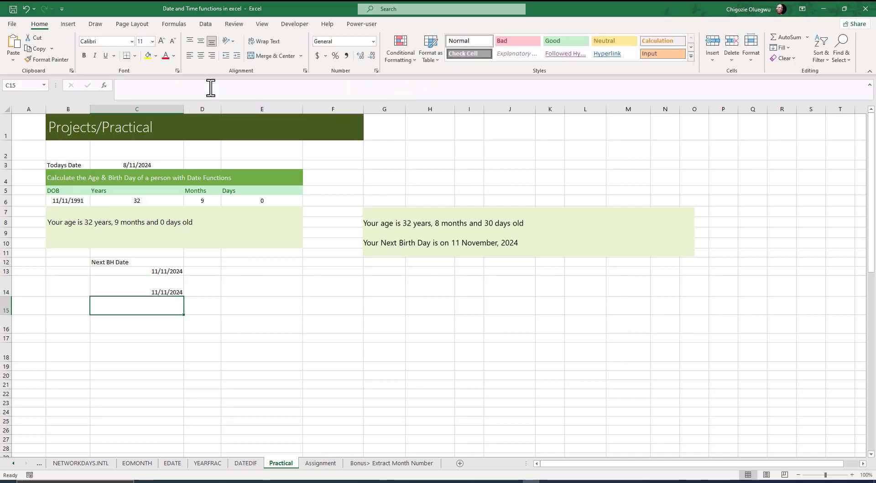
# Delete the helper formula in C13 and check that C14 works on its own
pyautogui.click(160, 292)
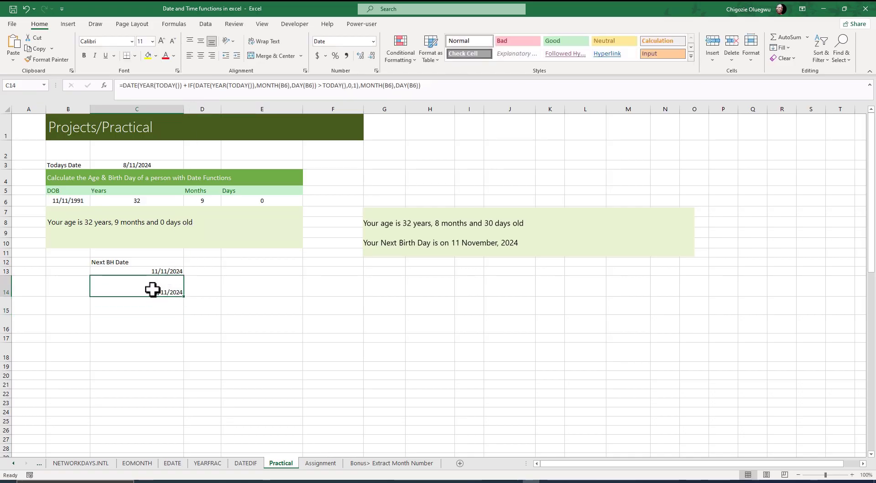
pyautogui.click(160, 271)
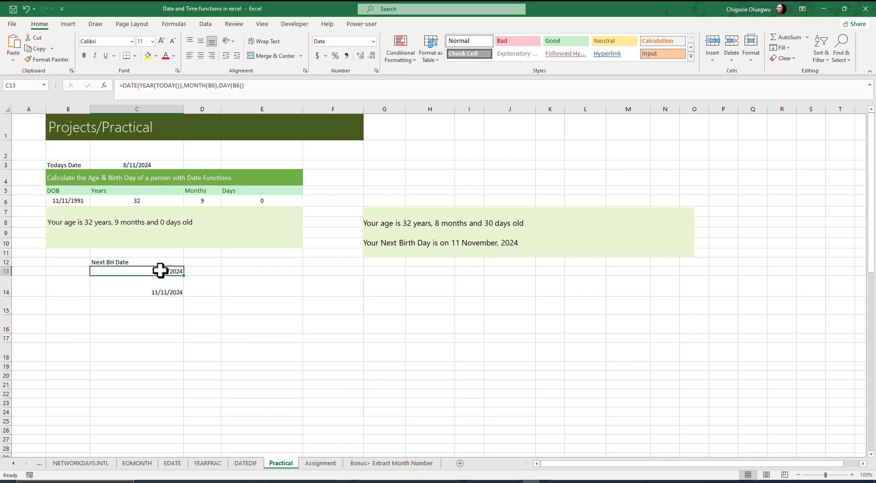
pyautogui.press('Delete')
pyautogui.click(134, 311)
pyautogui.click(151, 291)
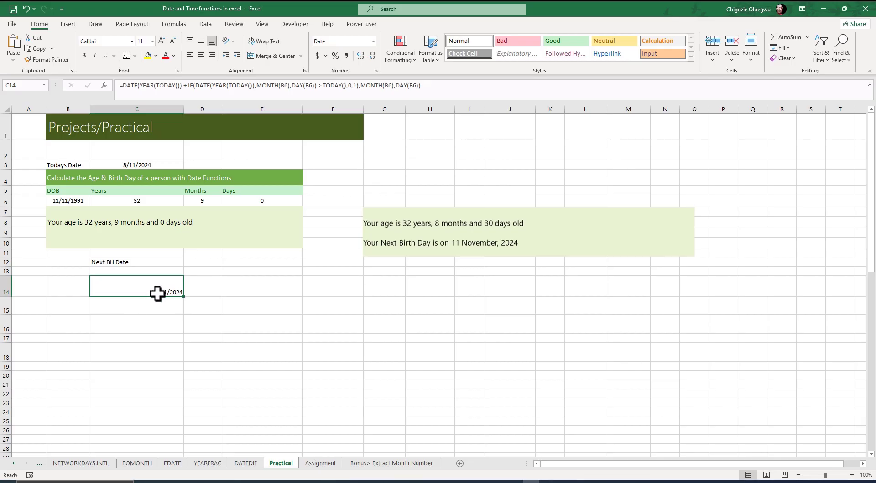
# Change the date of birth in B6 to one whose month and day have already passed this year, and check C14
pyautogui.hotkey('ctrl', '[')
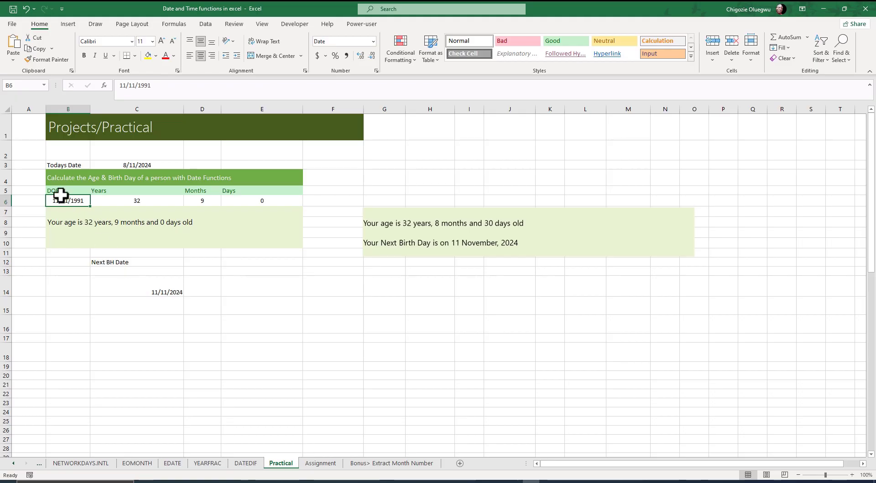
pyautogui.click(128, 86)
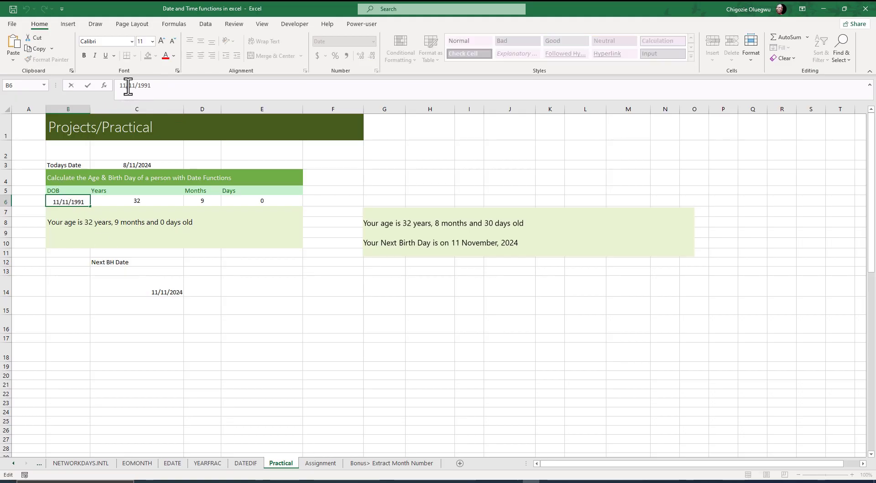
pyautogui.press('BackSpace')
pyautogui.press('BackSpace')
pyautogui.moveTo(144, 89); pyautogui.dragTo(118, 87)
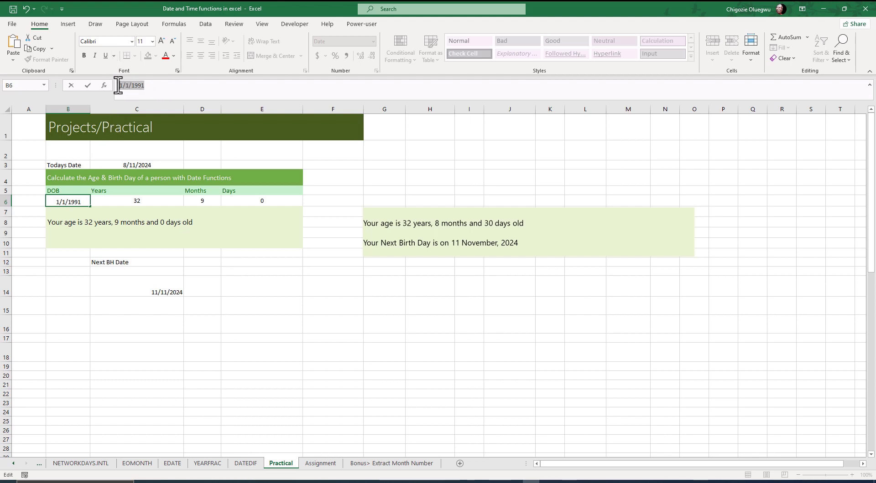
pyautogui.click(151, 86)
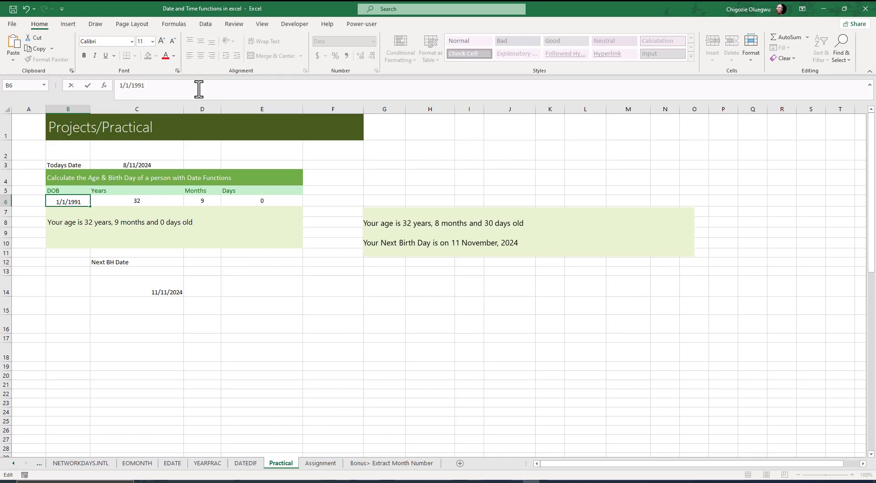
pyautogui.click(108, 278)
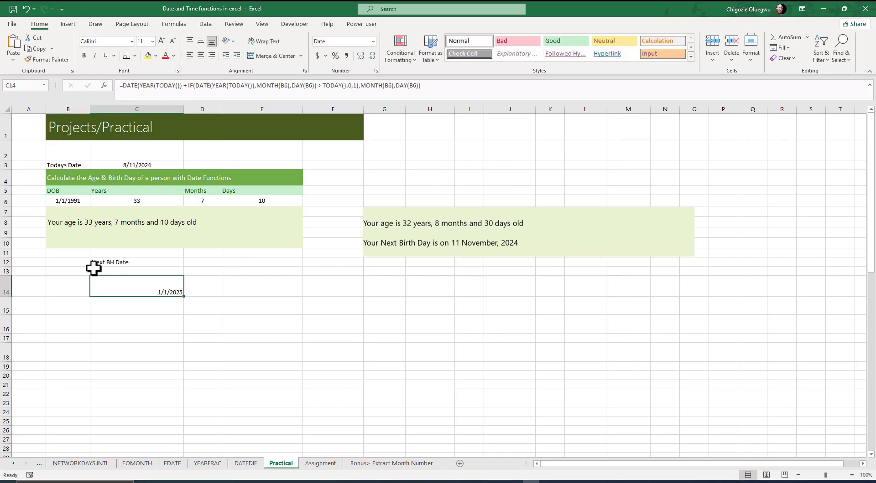
pyautogui.click(167, 301)
pyautogui.click(171, 291)
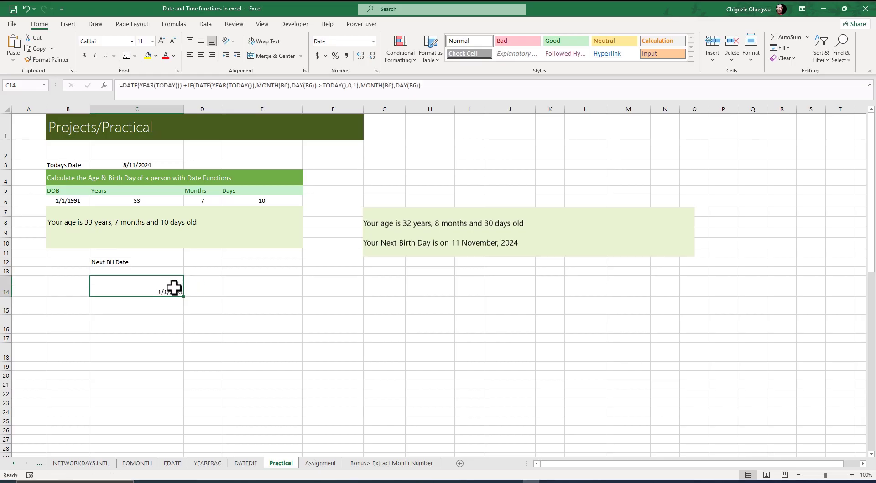
# Copy the complete next-birthday formula from C14 into B9, keeping its B6 references
pyautogui.click(65, 230)
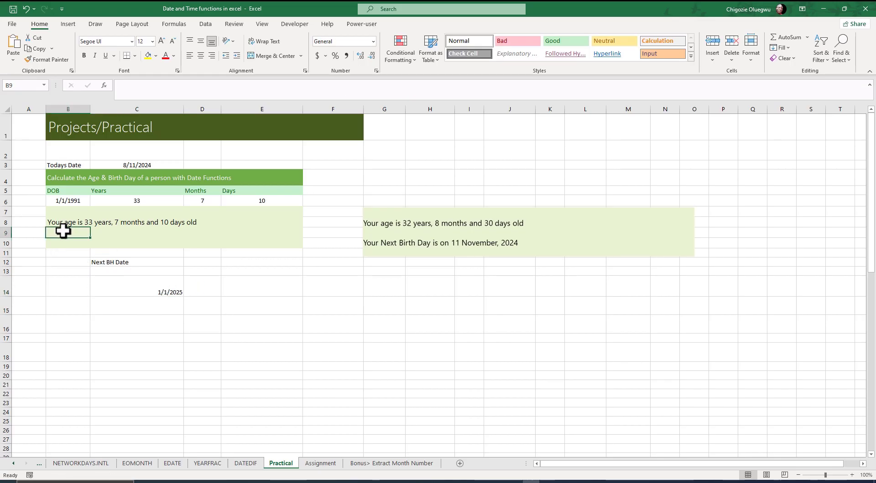
pyautogui.click(147, 285)
pyautogui.click(425, 86)
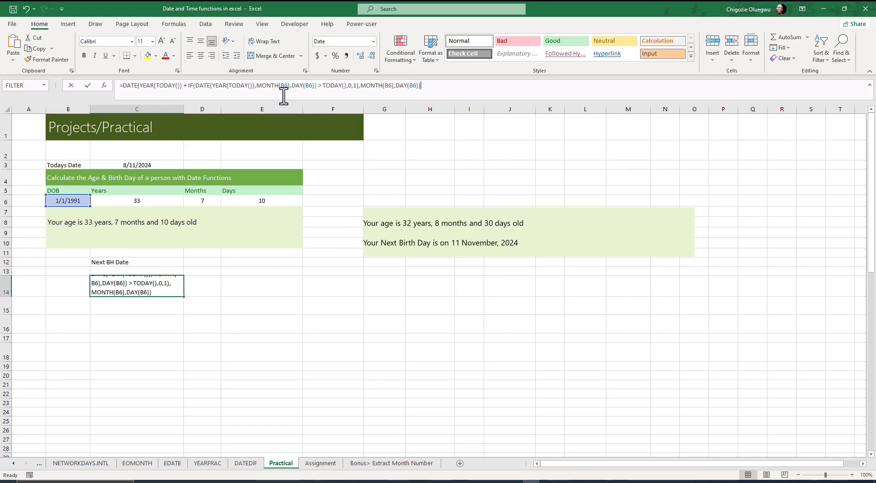
pyautogui.keyDown('shift'); pyautogui.click(119, 85); pyautogui.keyUp('shift')
pyautogui.hotkey('ctrl', 'c')
pyautogui.click(54, 234)
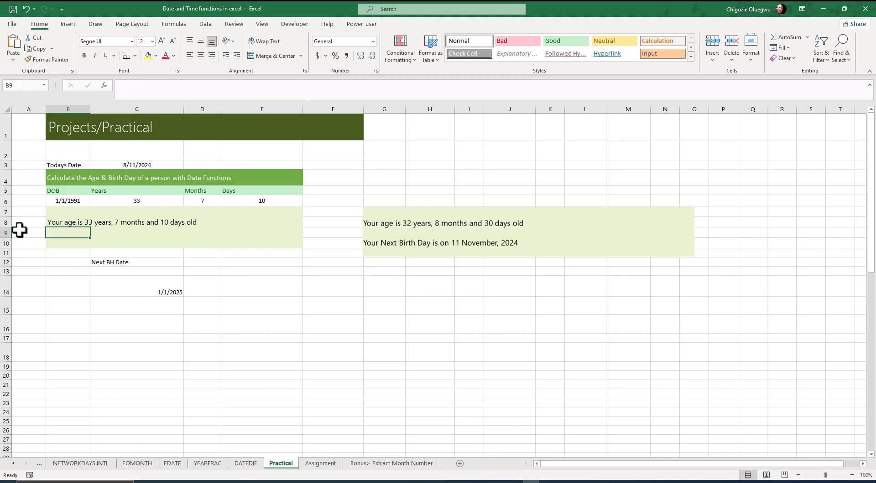
pyautogui.click(137, 85)
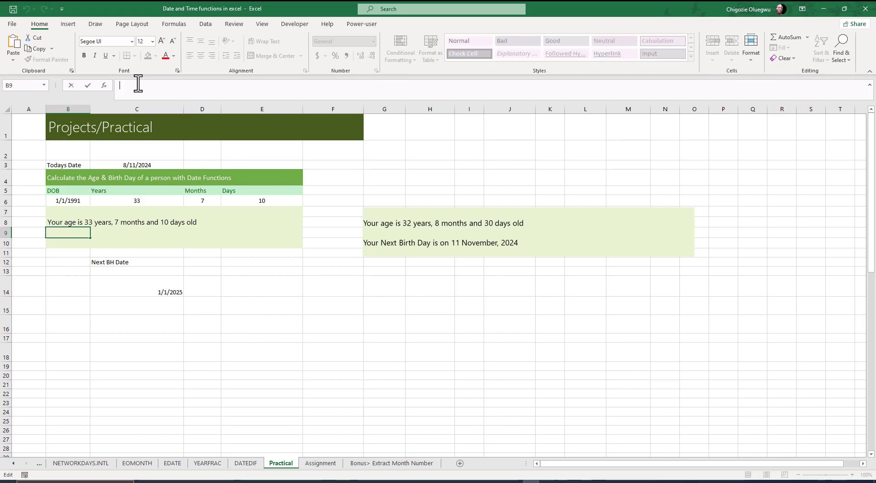
pyautogui.hotkey('ctrl', 'v')
pyautogui.press('Return')
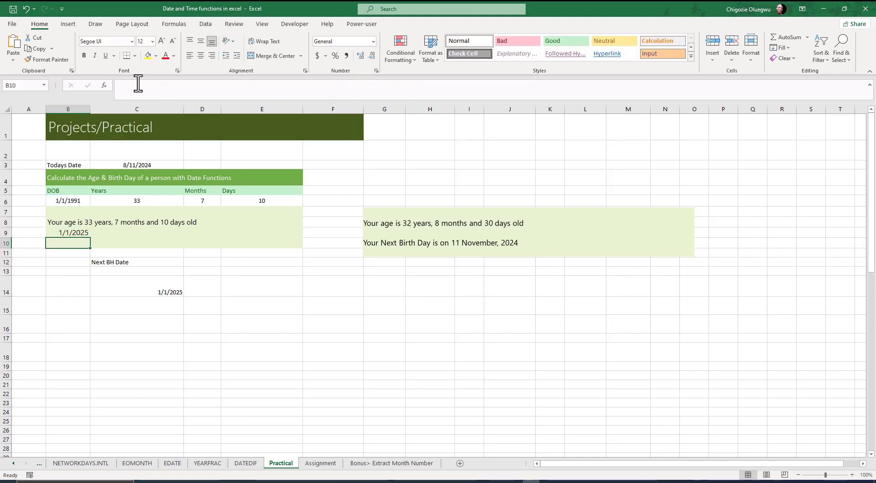
# Delete the Next BH Date label and the original formula in C12:C14, and check that B9 works on its own
pyautogui.click(73, 232)
pyautogui.moveTo(114, 263); pyautogui.dragTo(171, 291)
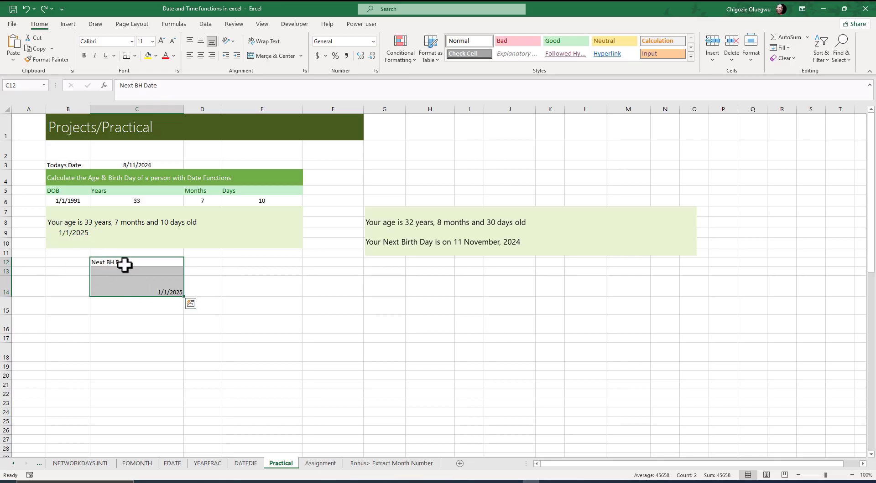
pyautogui.press('Delete')
pyautogui.click(69, 233)
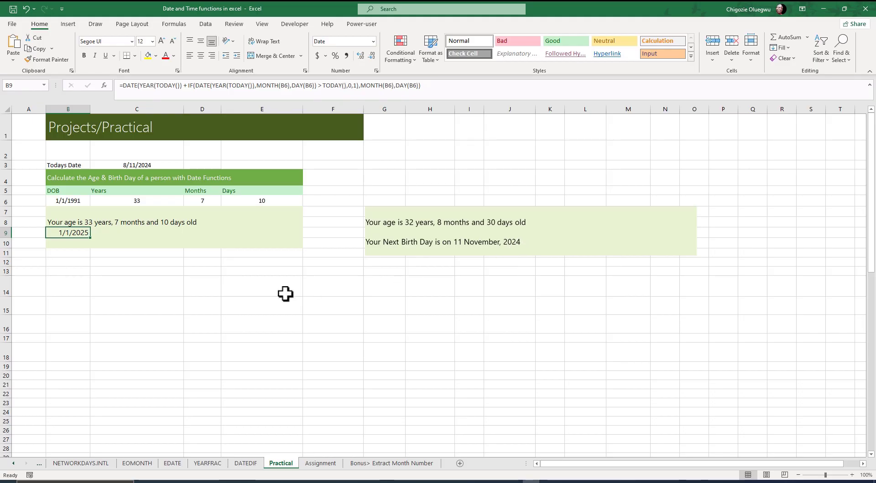
# Put the text "Your Next Birth Day is on " and an ampersand before the DATE expression in the B9 formula
pyautogui.click(64, 270)
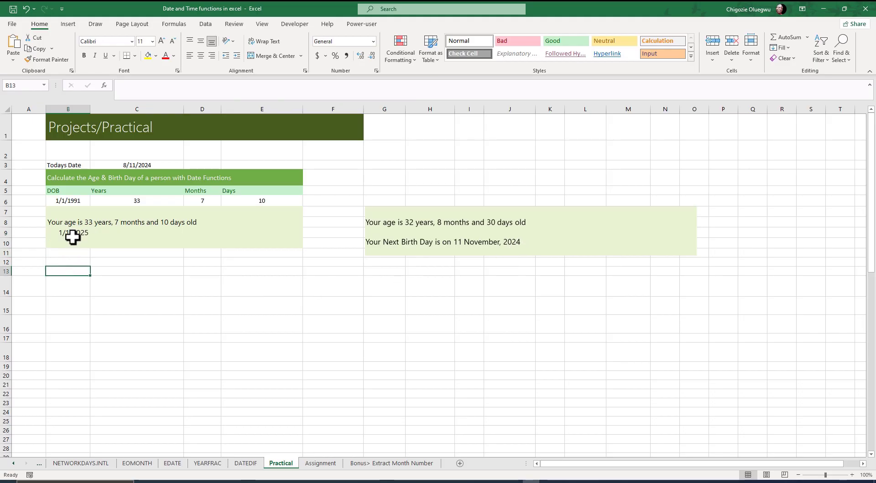
pyautogui.click(69, 235)
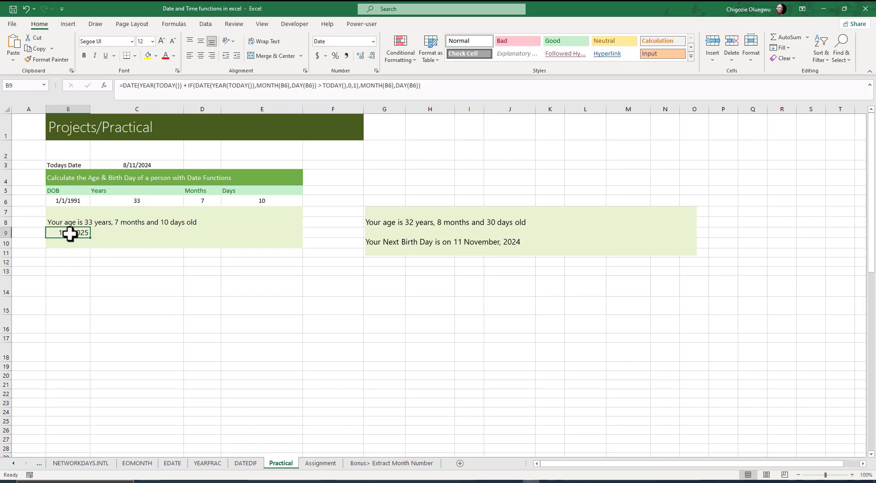
pyautogui.moveTo(123, 87); pyautogui.dragTo(436, 90)
pyautogui.hotkey('ctrl', 'c')
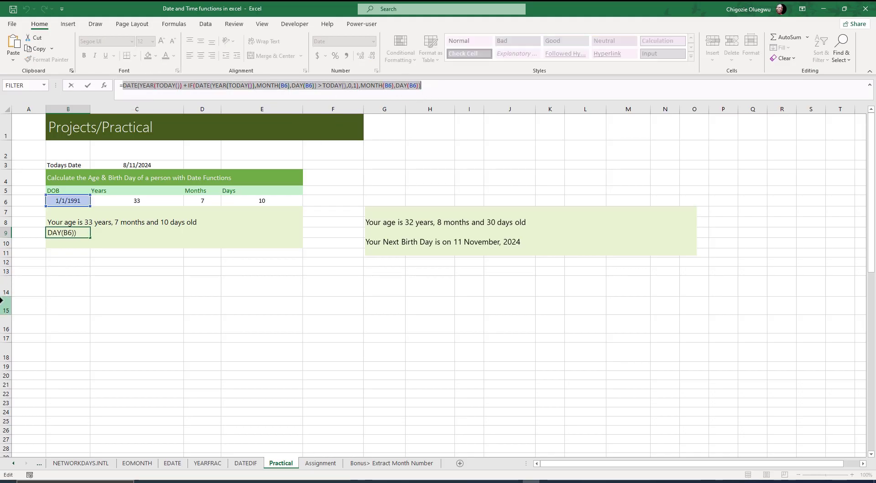
pyautogui.press('Delete')
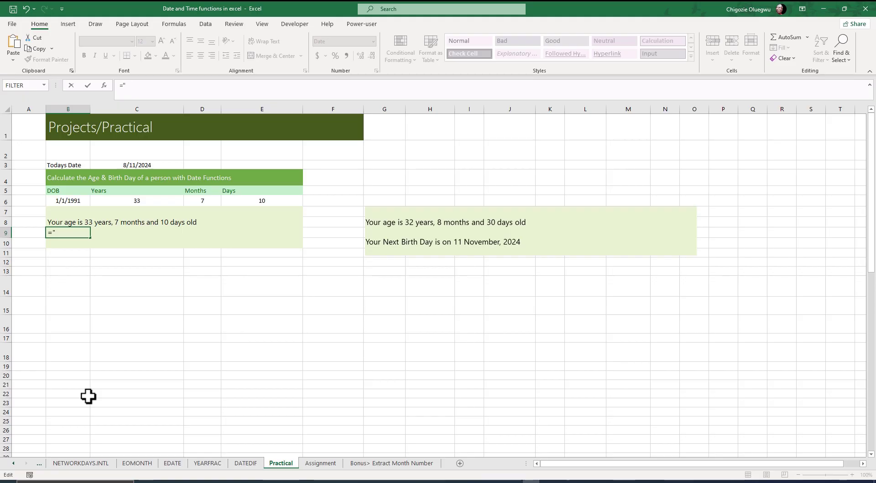
pyautogui.write('Your Next Birth Day is on " &')
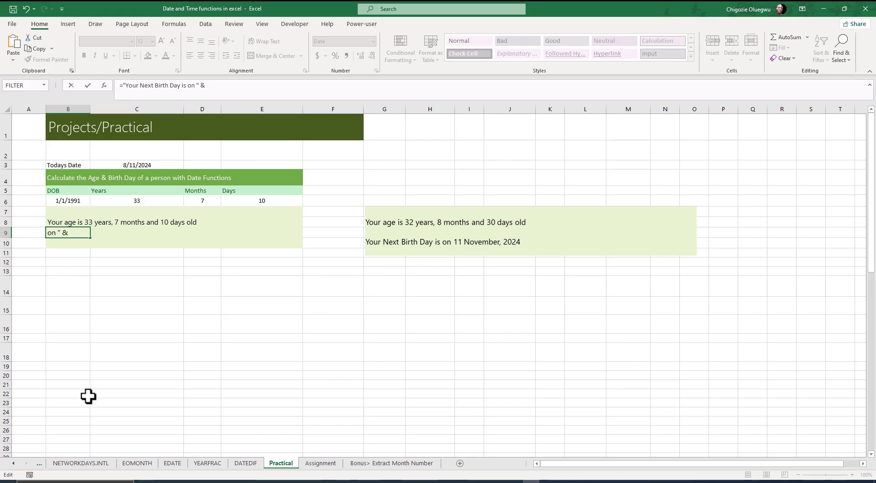
pyautogui.hotkey('ctrl', 'v')
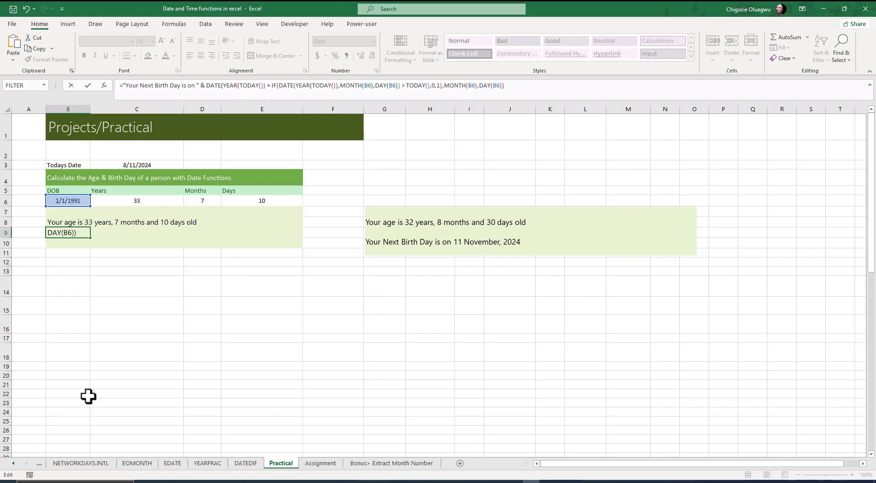
pyautogui.press('Return')
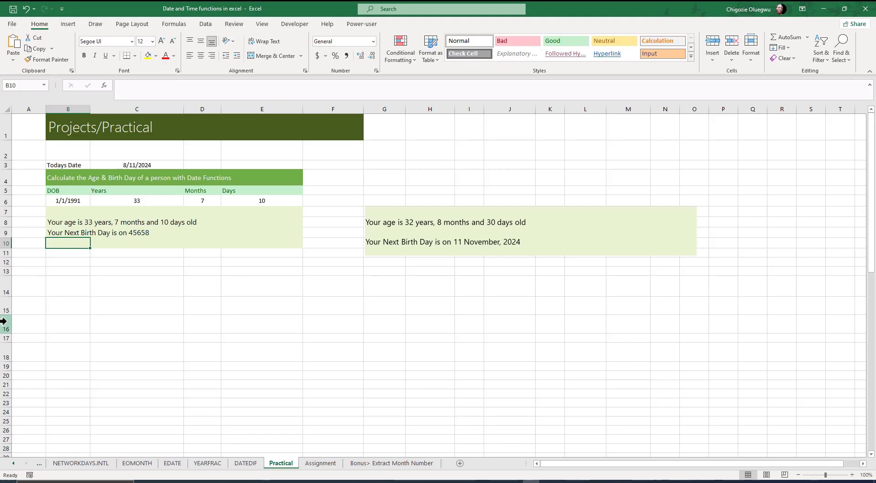
# Compare B9's date with the sample sentence, and cut the DATE expression out of the B9 formula, leaving the text and ampersand
pyautogui.click(134, 234)
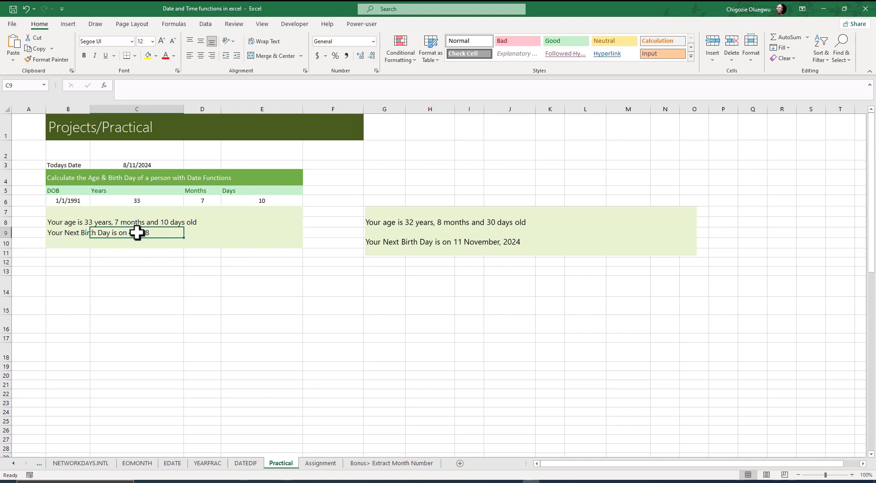
pyautogui.click(130, 242)
pyautogui.click(135, 232)
pyautogui.click(75, 234)
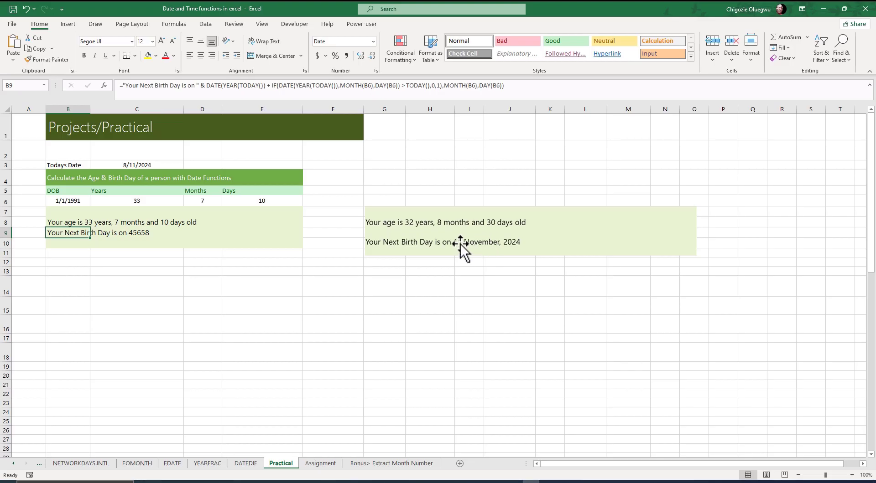
pyautogui.click(130, 233)
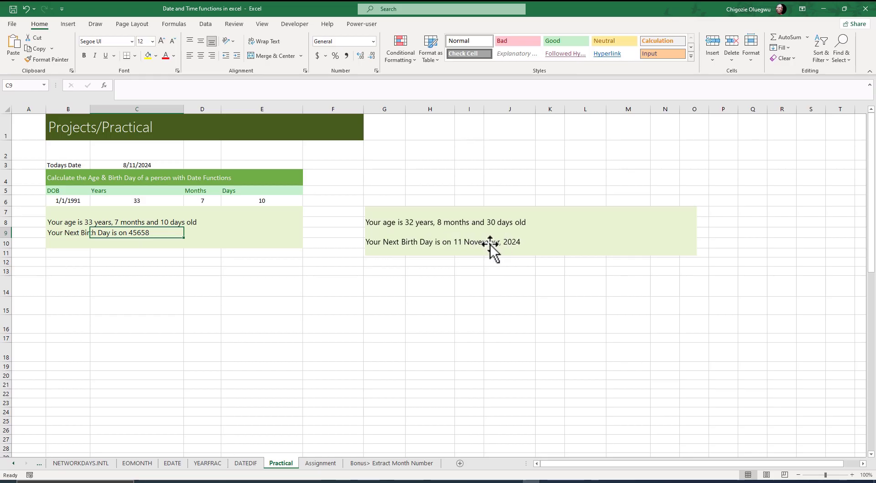
pyautogui.click(58, 235)
pyautogui.click(209, 86)
pyautogui.moveTo(207, 85); pyautogui.dragTo(528, 82)
pyautogui.hotkey('ctrl', 'c')
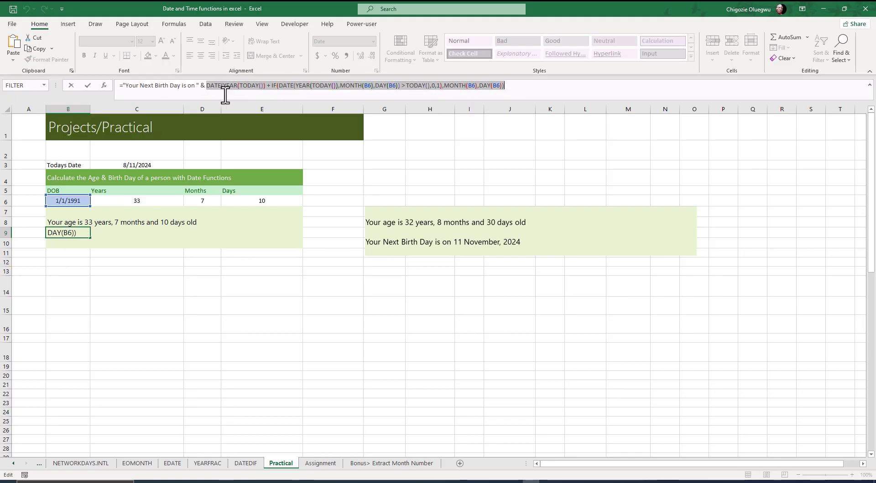
pyautogui.press('Delete')
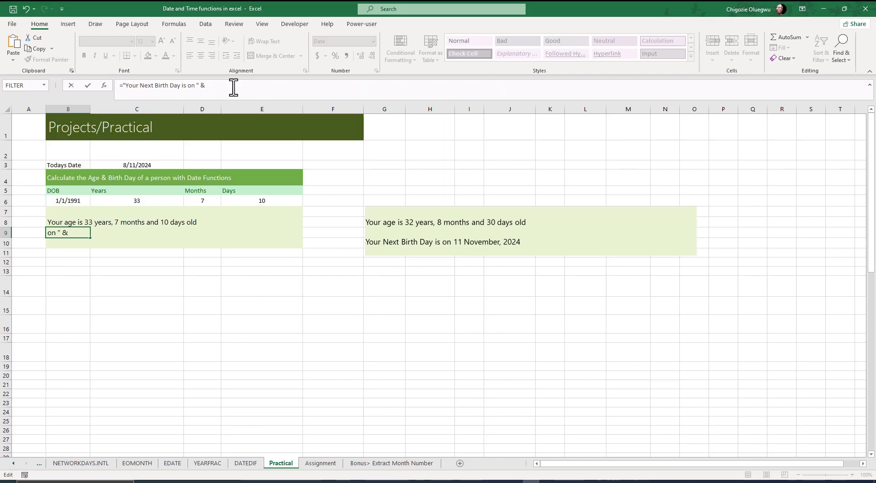
# Reinsert the DATE expression in B9 inside a TEXT function with the format "d mmmm, yyyy"
pyautogui.write('TEXT(')
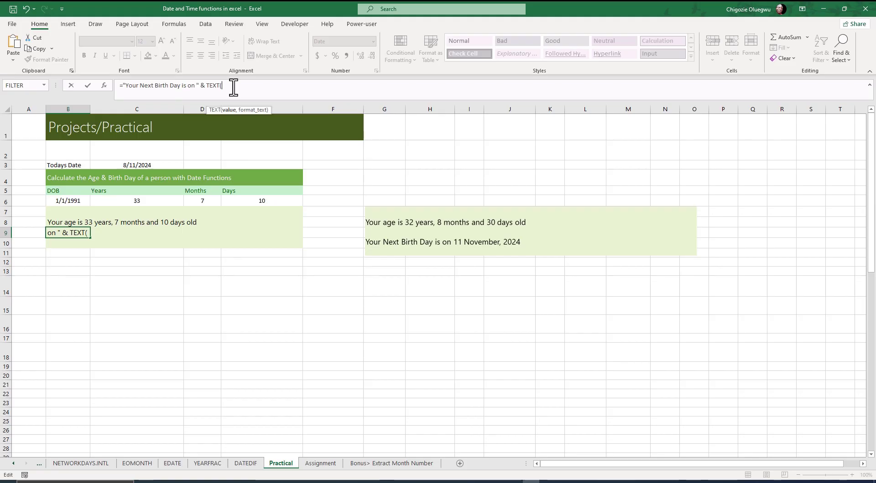
pyautogui.hotkey('ctrl', 'v')
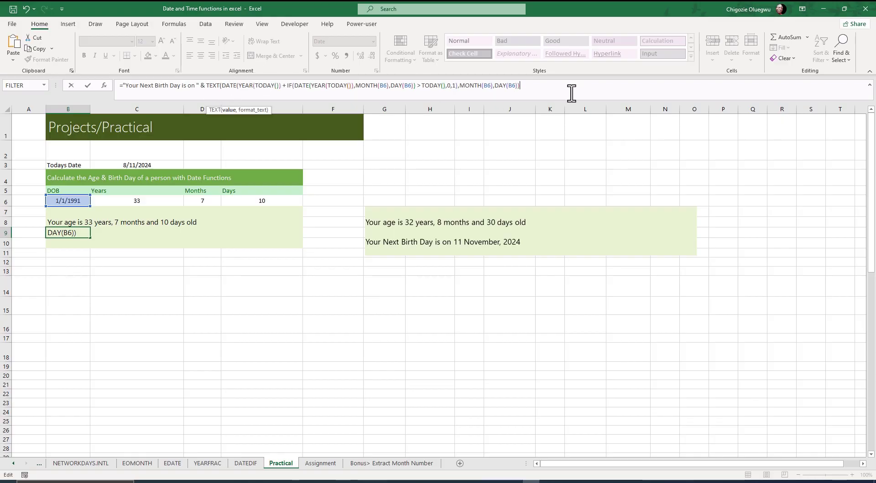
pyautogui.write(',"d')
pyautogui.write('mmmm,')
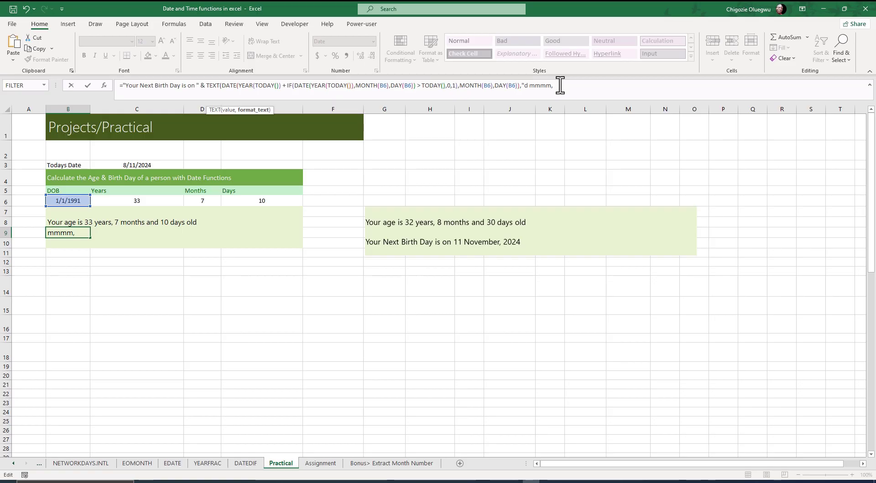
pyautogui.write('y')
pyautogui.write('yyy')
pyautogui.write(')')
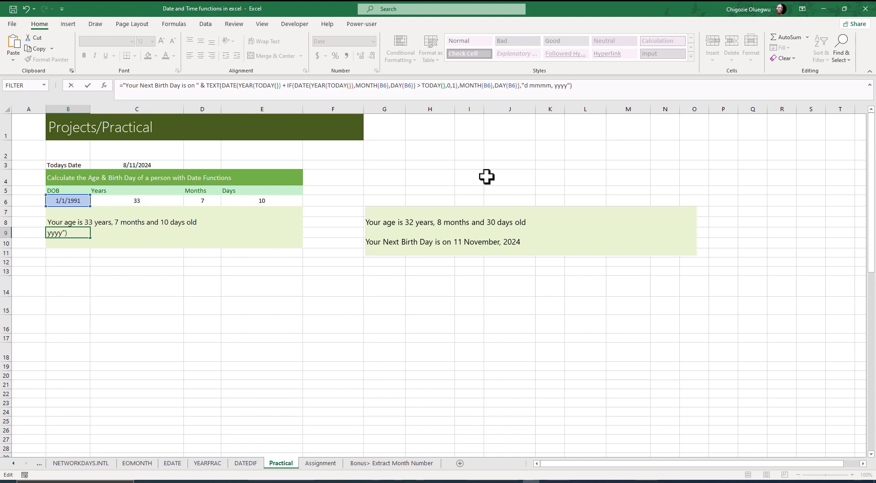
pyautogui.click(59, 235)
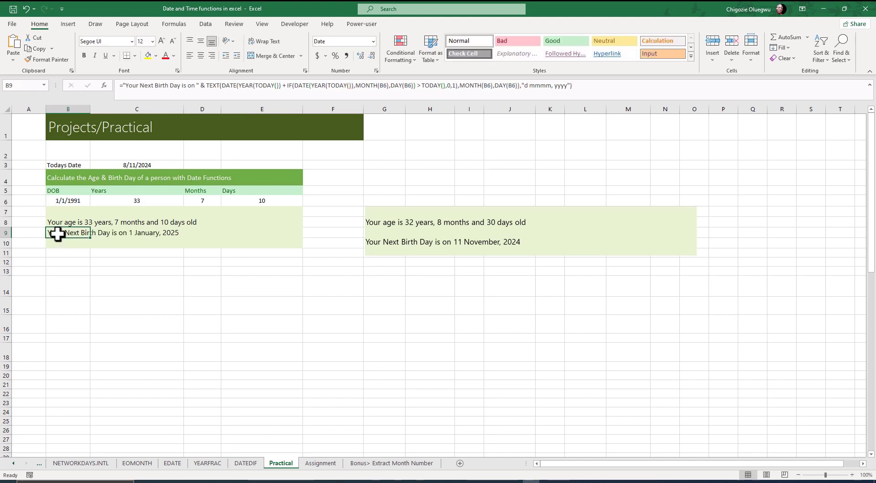
# Change the date of birth in B6 to one whose birthday is still ahead this year, and check the next-birthday sentence against today's date
pyautogui.click(67, 271)
pyautogui.click(59, 235)
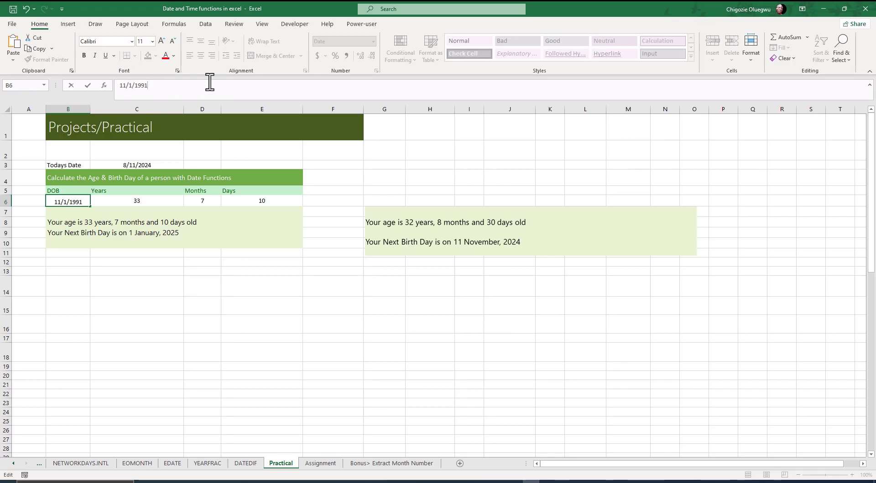
pyautogui.press('Return')
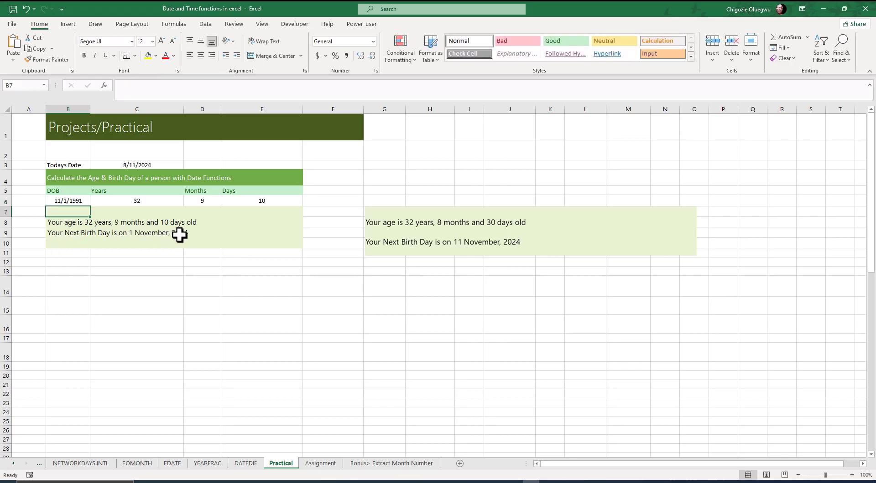
pyautogui.click(133, 166)
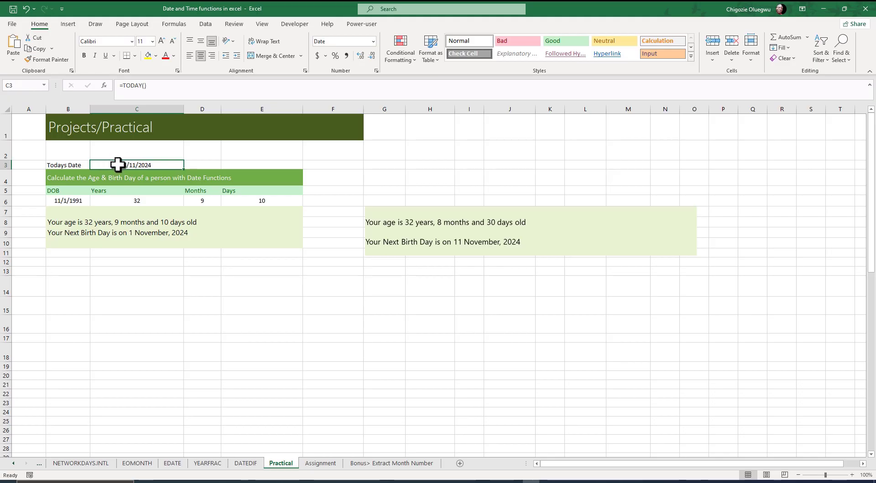
pyautogui.click(155, 242)
pyautogui.click(69, 234)
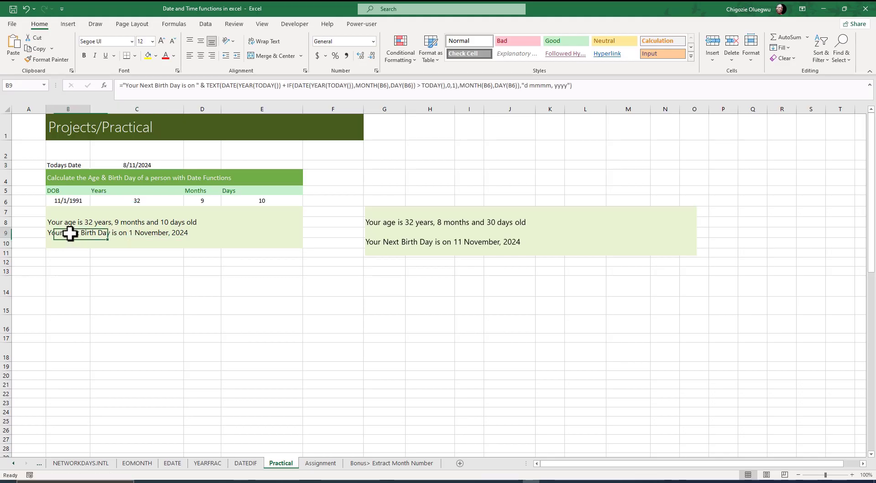
pyautogui.click(133, 234)
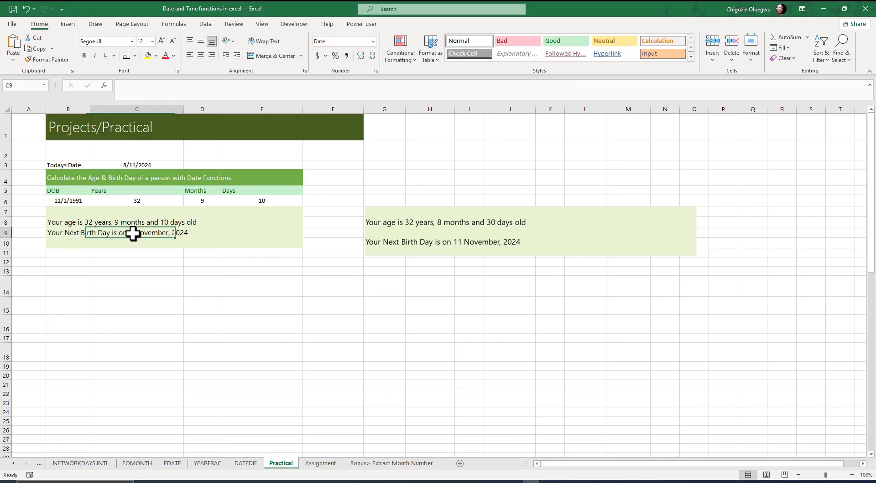
# Examine the next-birthday sentence in row 9 for the current date of birth
pyautogui.click(171, 250)
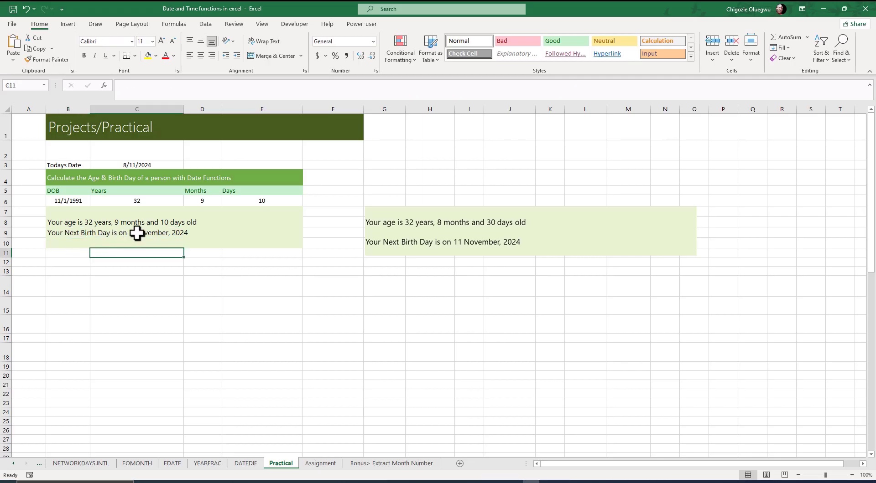
pyautogui.click(98, 232)
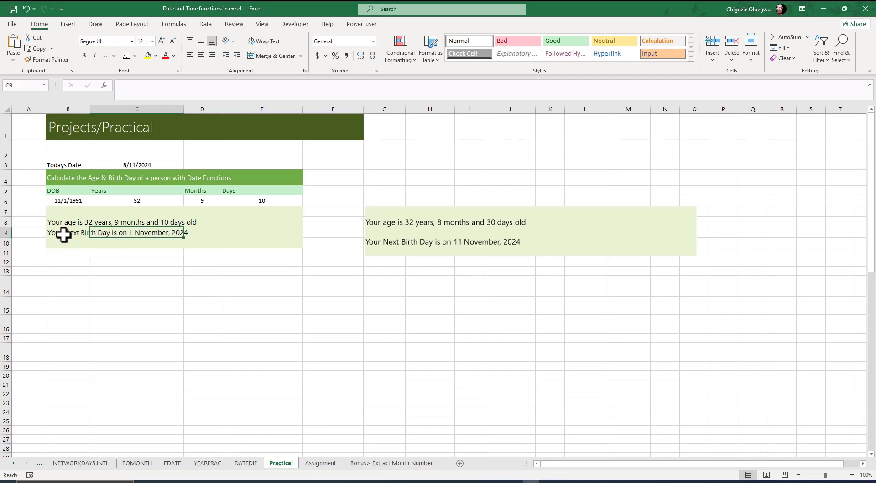
pyautogui.click(65, 233)
pyautogui.click(117, 234)
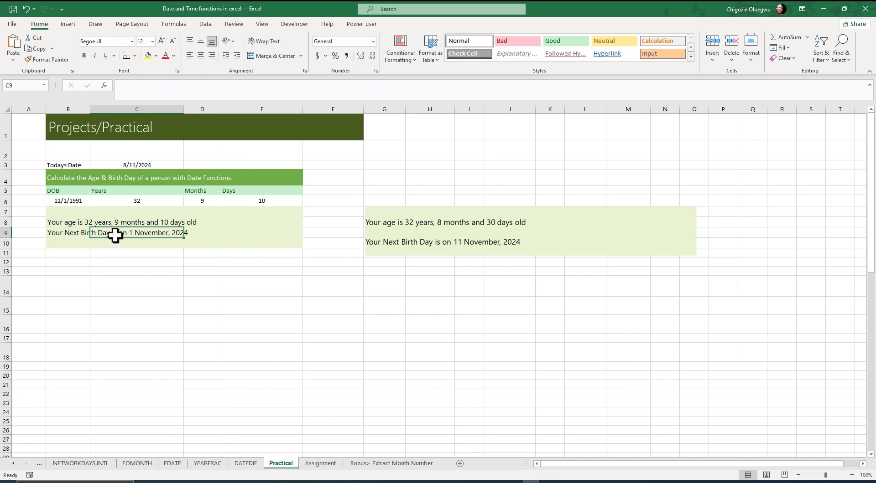
# Change only the month of the date of birth in B6 to one already past this year, and check B9's next-birthday sentence
pyautogui.click(67, 202)
pyautogui.click(128, 85)
pyautogui.press('BackSpace')
pyautogui.press('BackSpace')
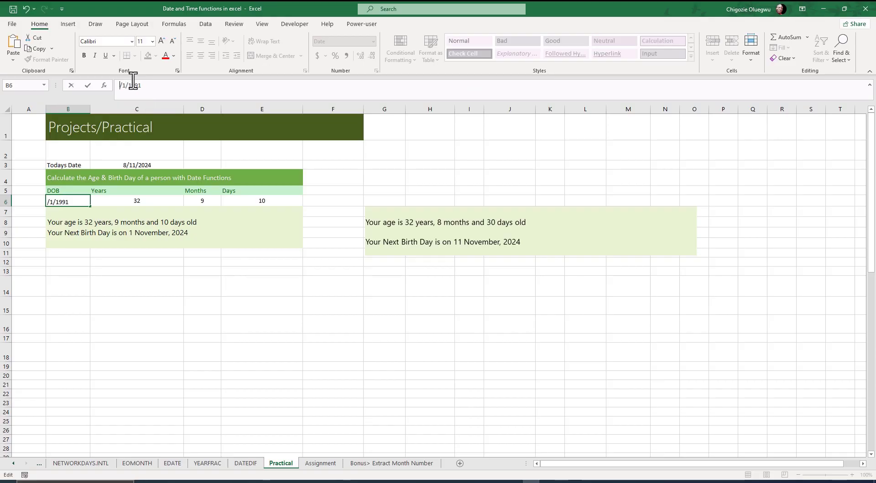
pyautogui.write('6')
pyautogui.press('Return')
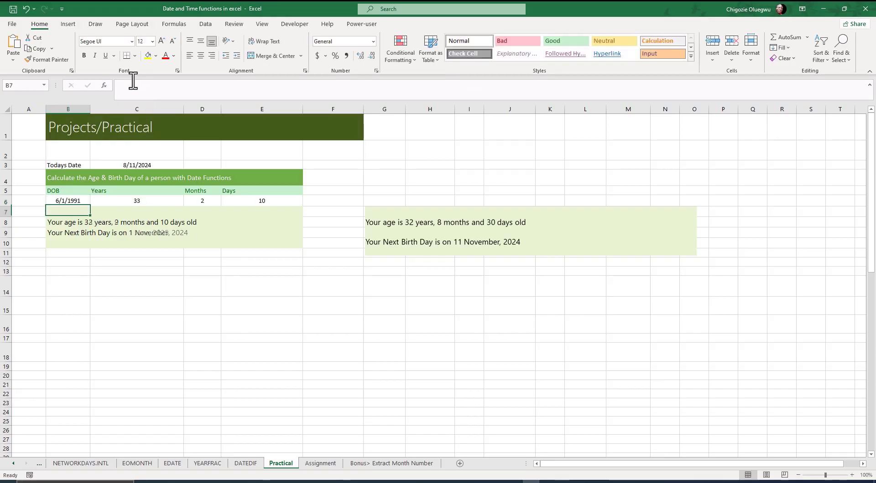
pyautogui.click(98, 263)
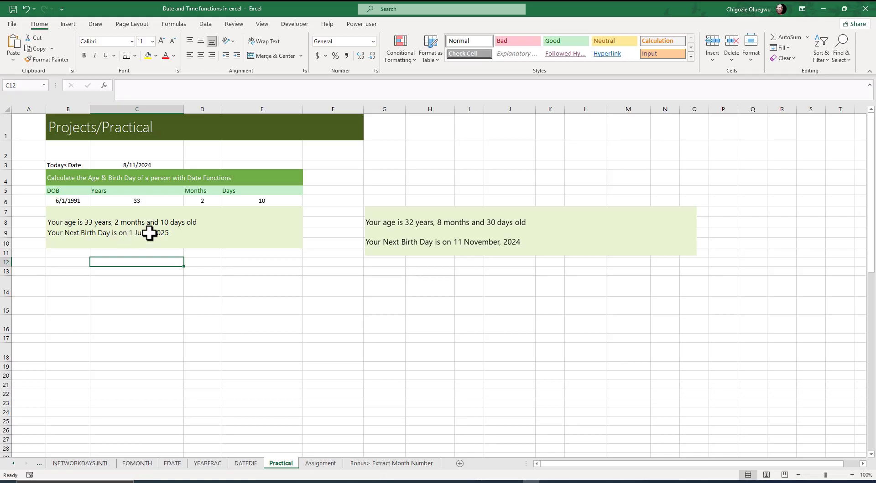
pyautogui.click(80, 234)
pyautogui.click(130, 234)
pyautogui.click(78, 233)
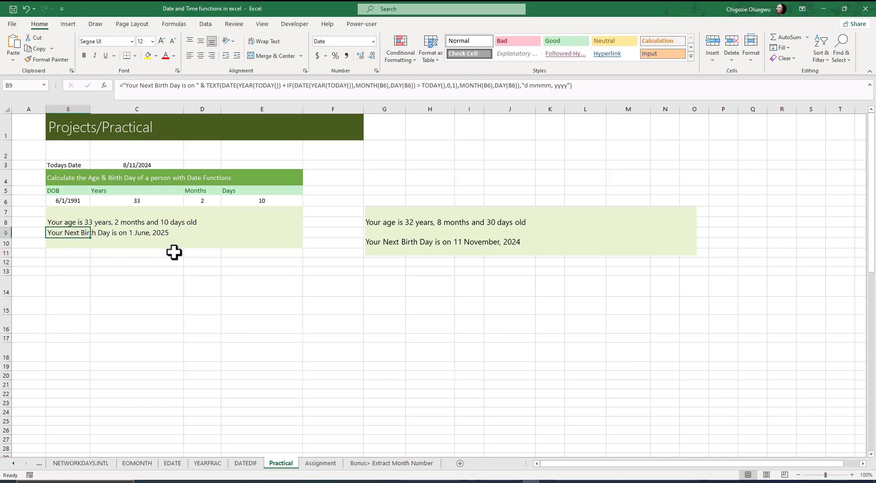